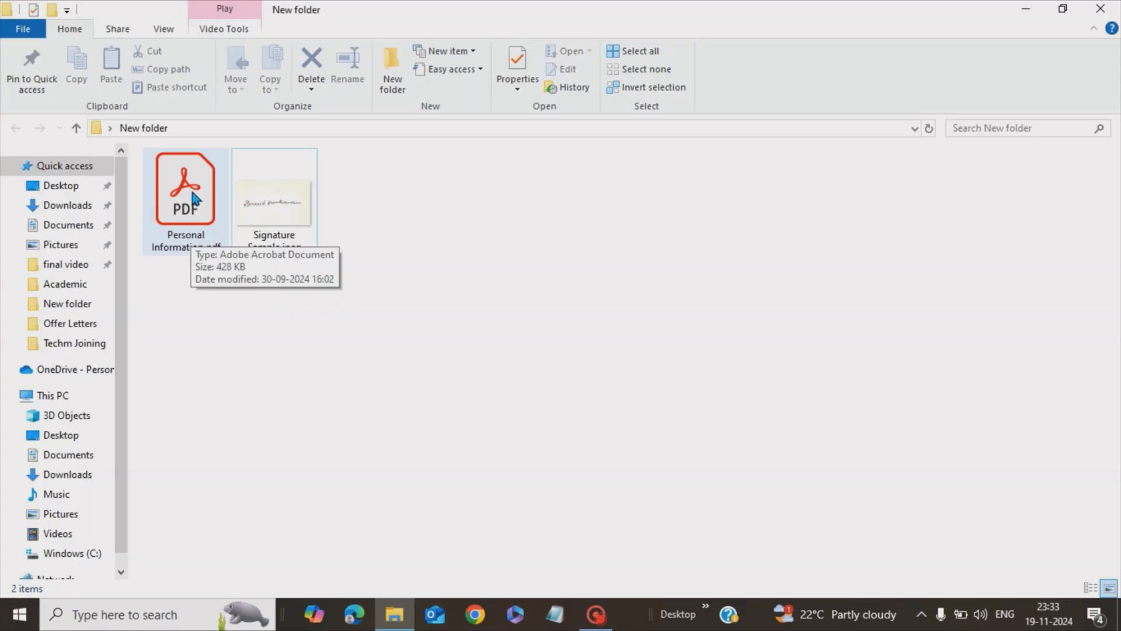
Right-click Personal Information.pdf in the New folder window to show its shortcut menu
right_click(194, 199)
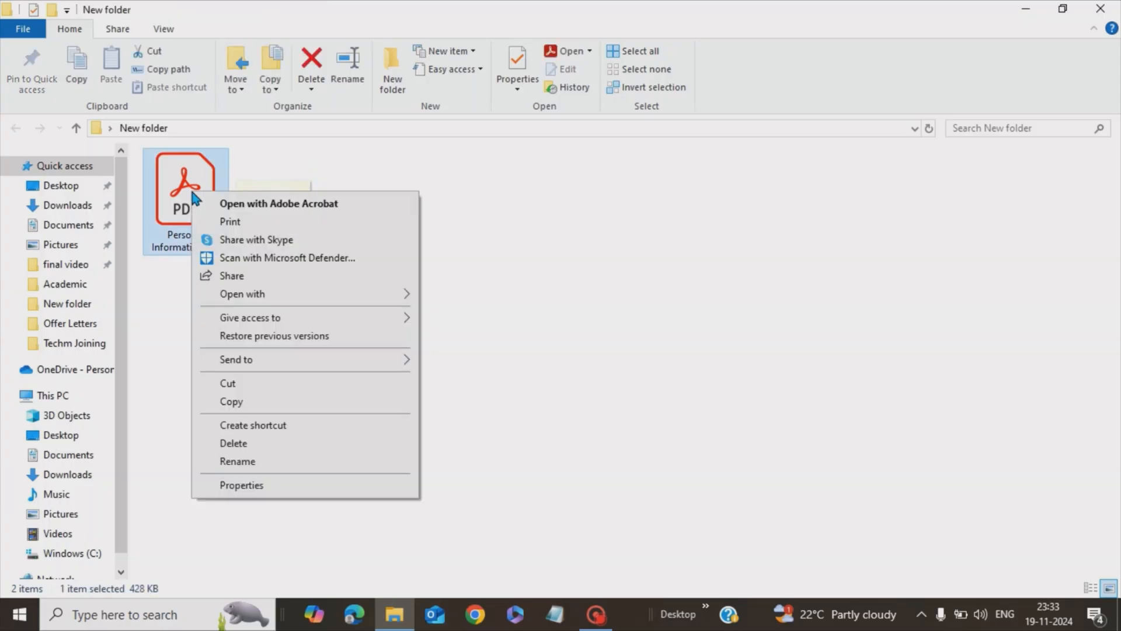
Open Personal Information.pdf with Adobe Acrobat through Open with
mouse_move(236, 299)
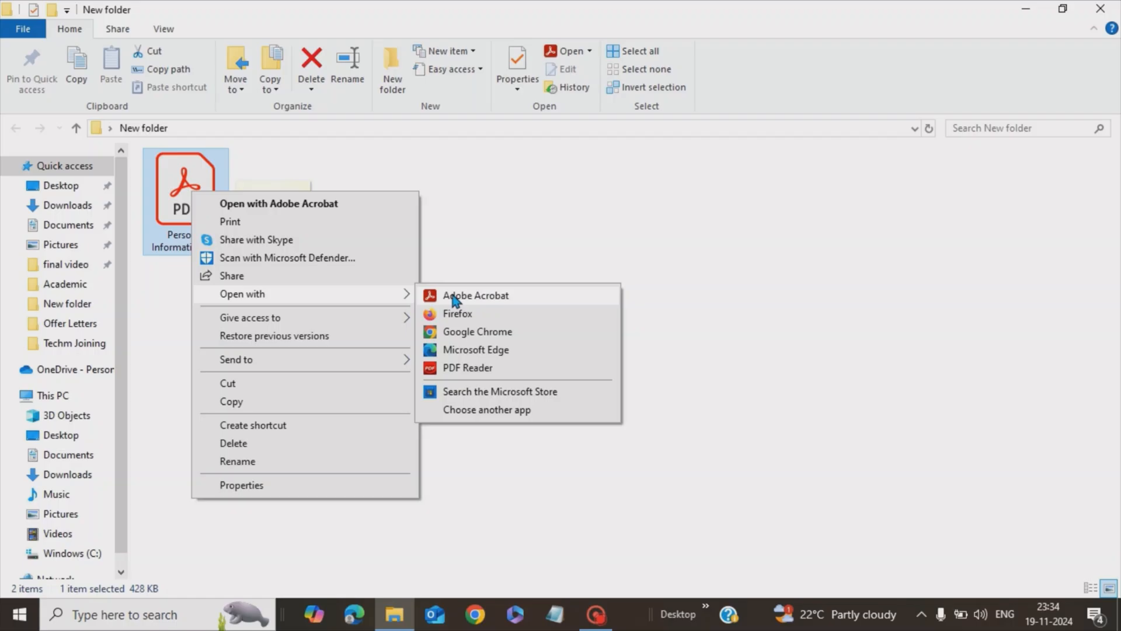
click(489, 300)
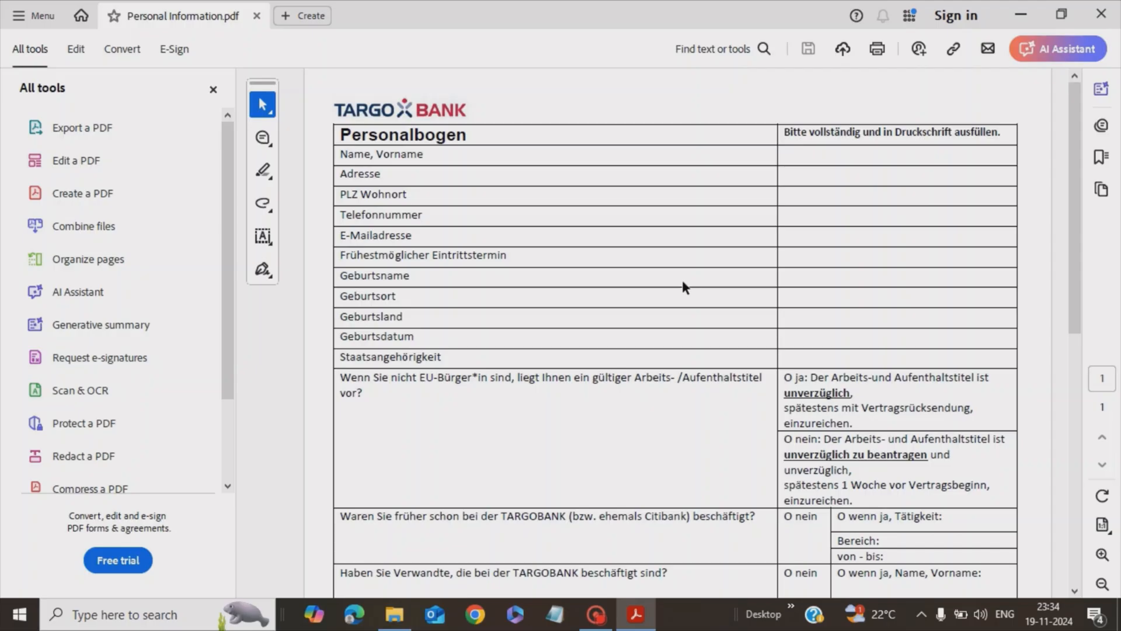
Scroll the blank Personalbogen form down to the Unterschrift row and back to the top
scroll(682, 279, down, 10)
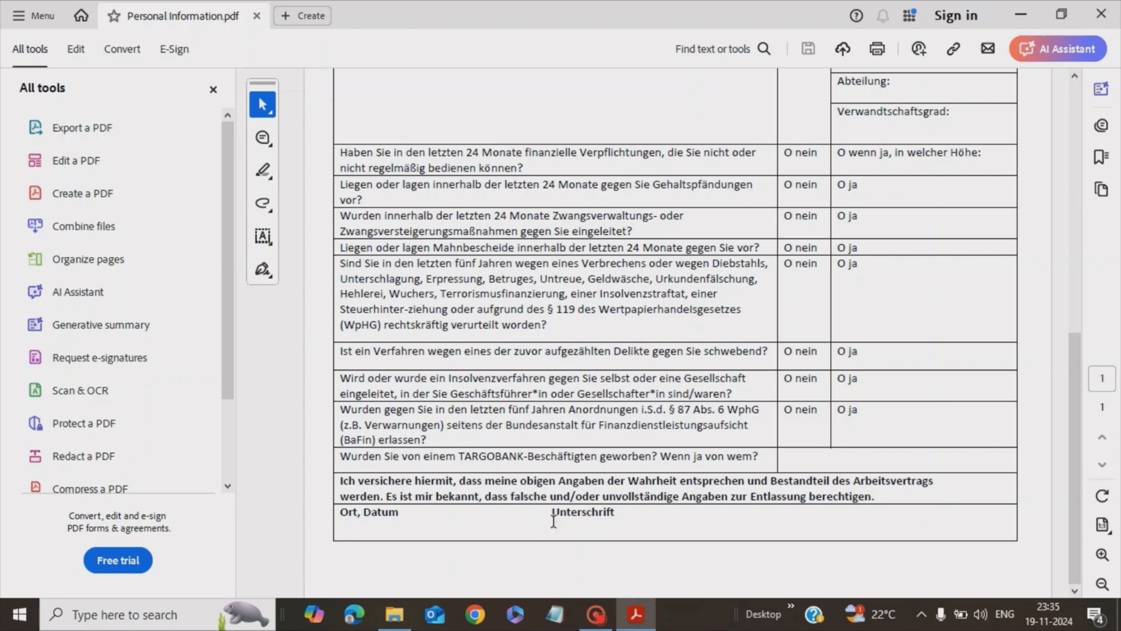
scroll(555, 519, up, 10)
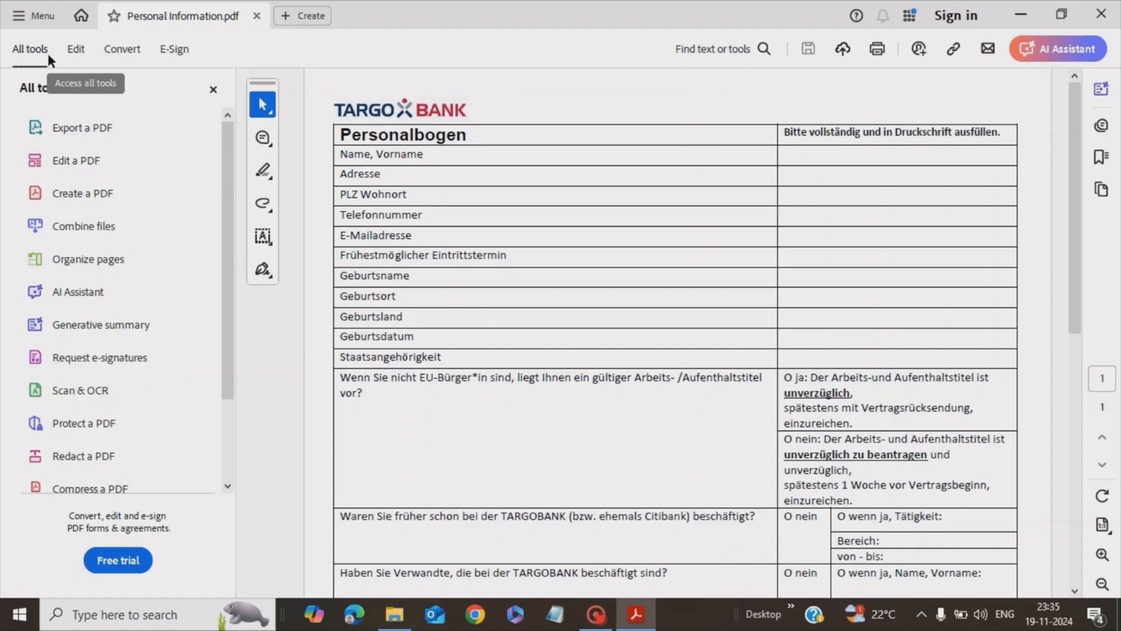
Open Fill & Sign from the full tools list and activate Fill in form fields
scroll(84, 287, down, 3)
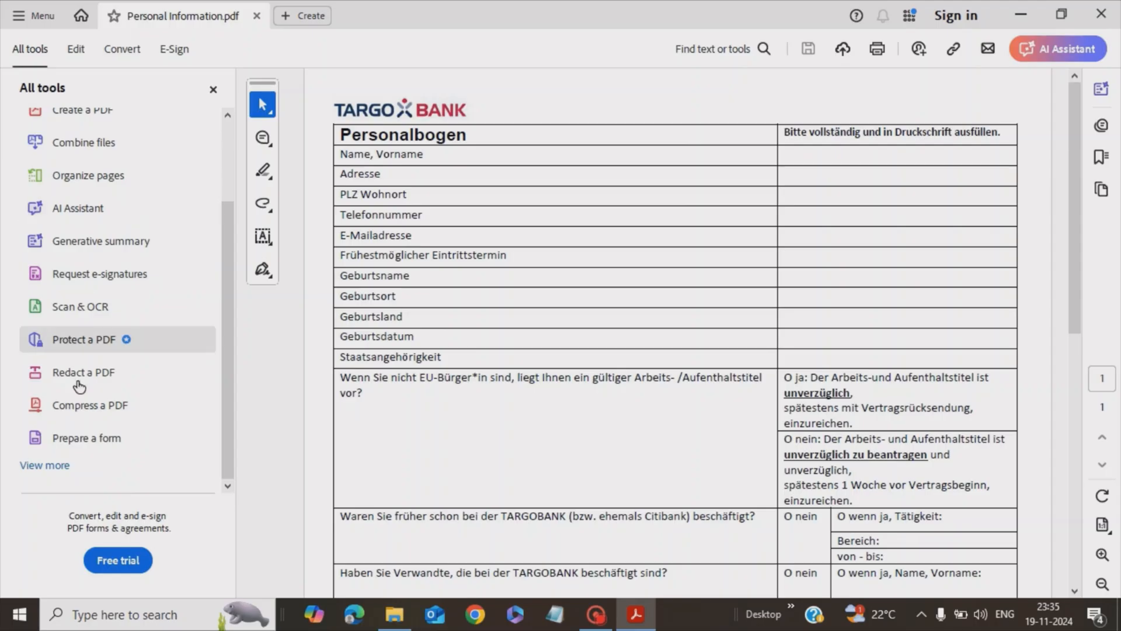
click(55, 467)
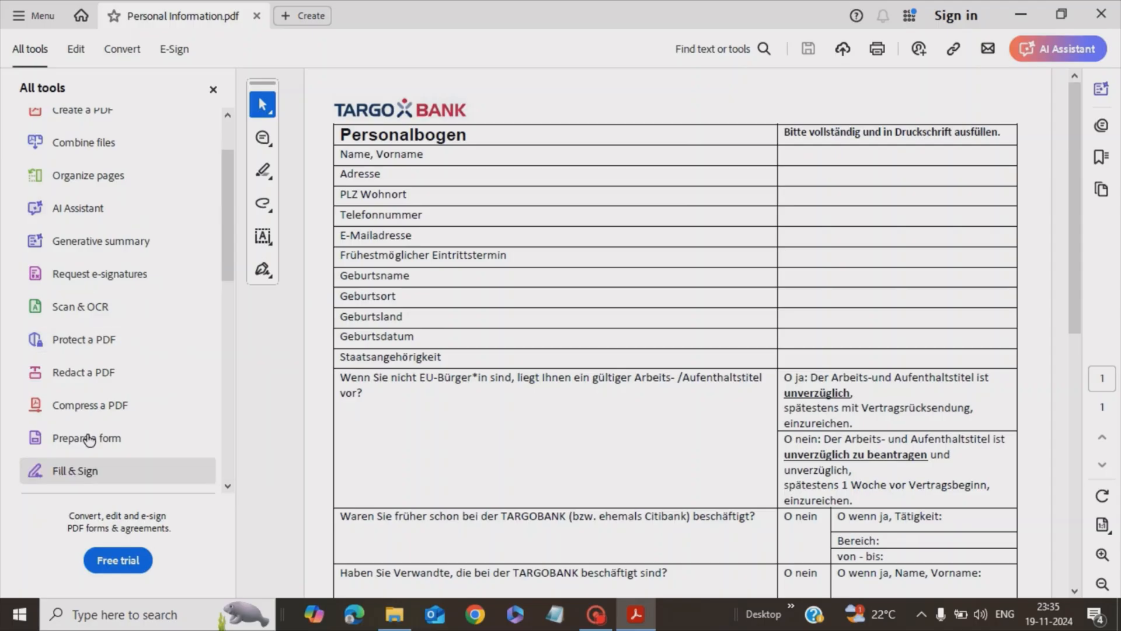
scroll(116, 408, down, 3)
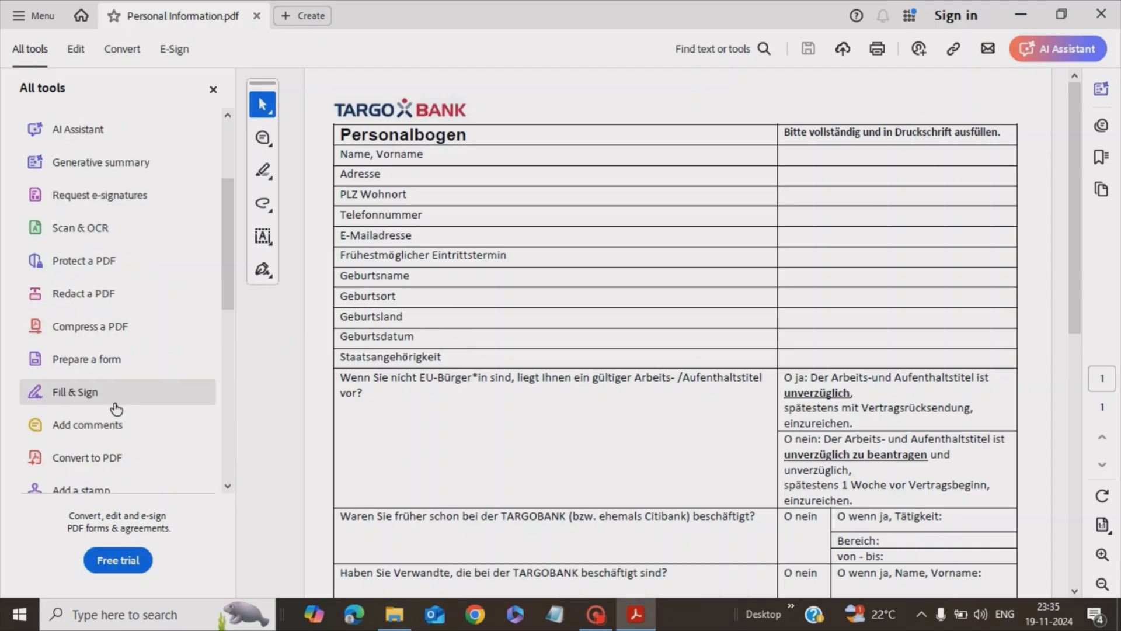
click(88, 394)
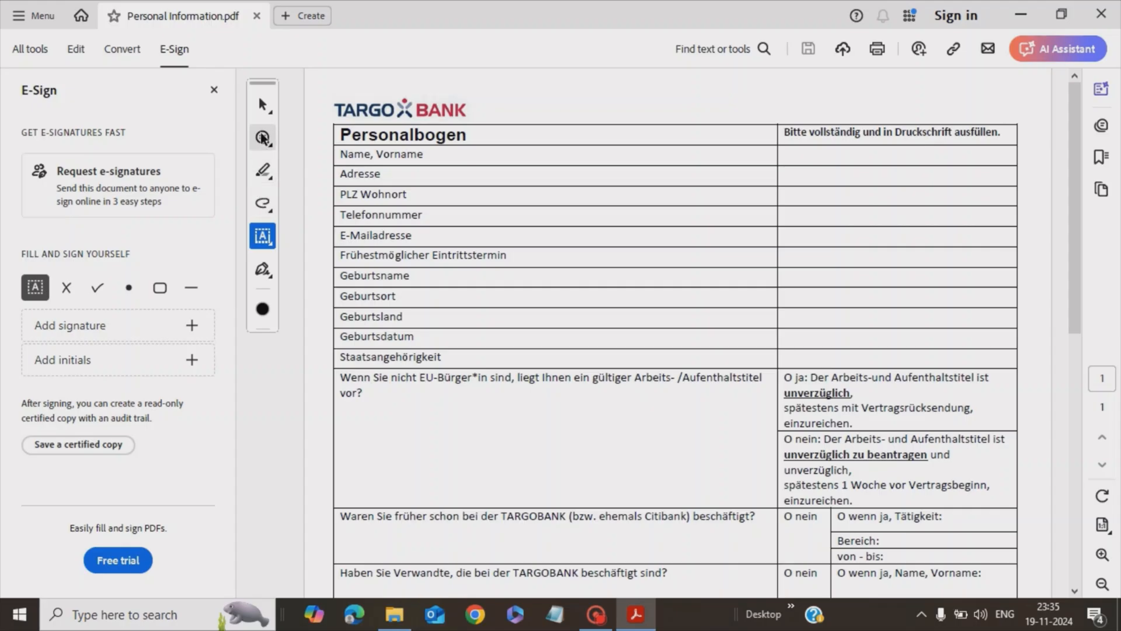
click(264, 239)
Type the applicant's full name in Name, Vorname and a street address in Adresse
click(264, 238)
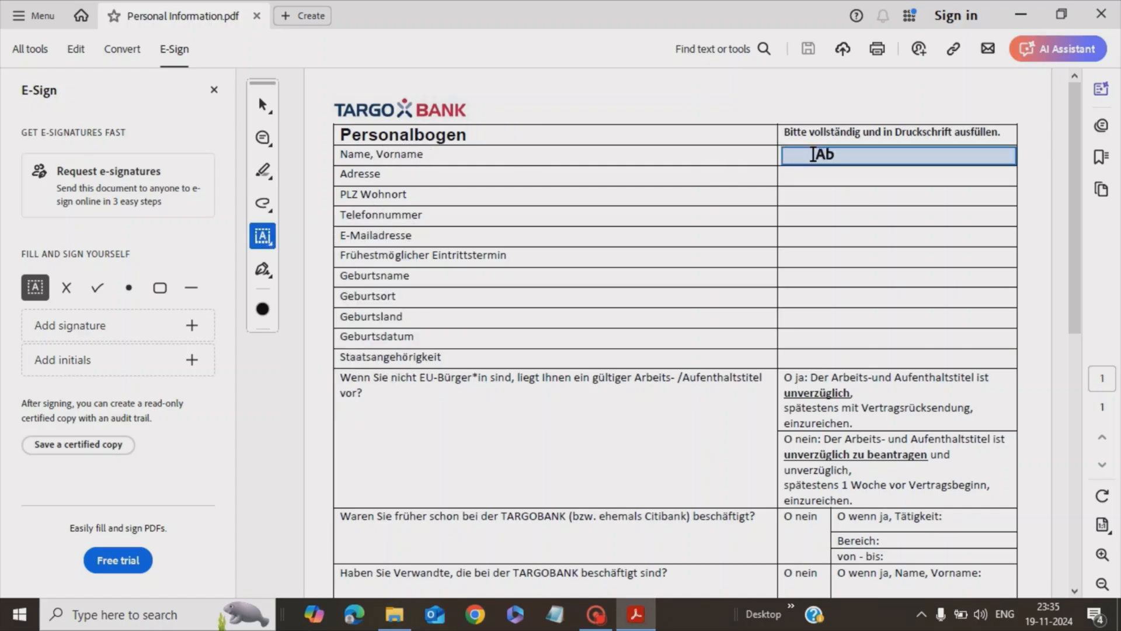
click(814, 153)
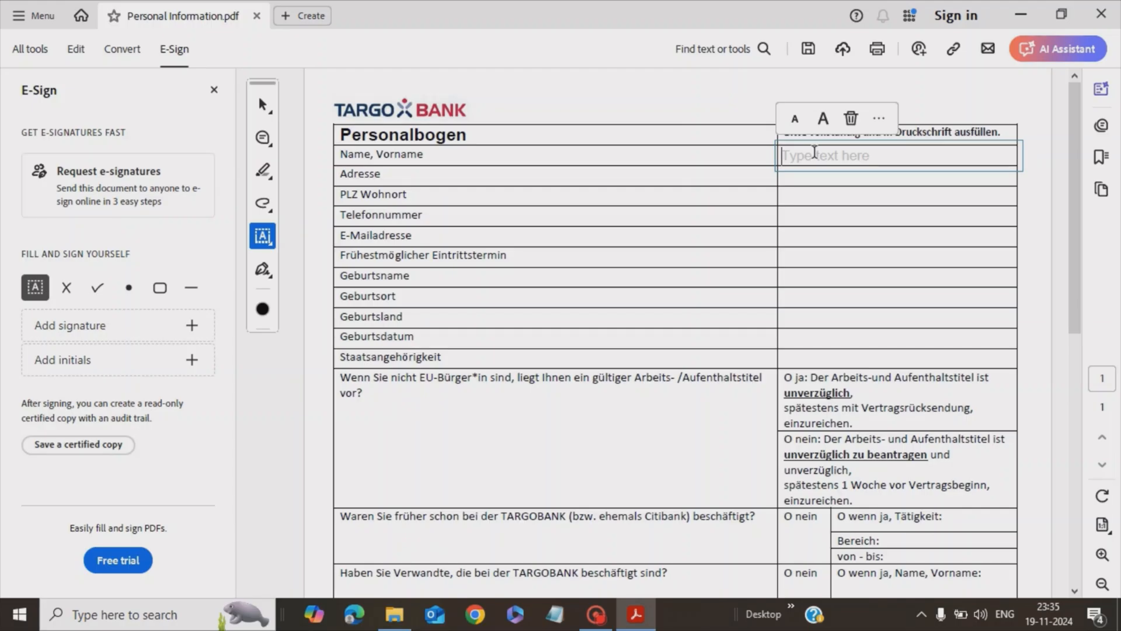
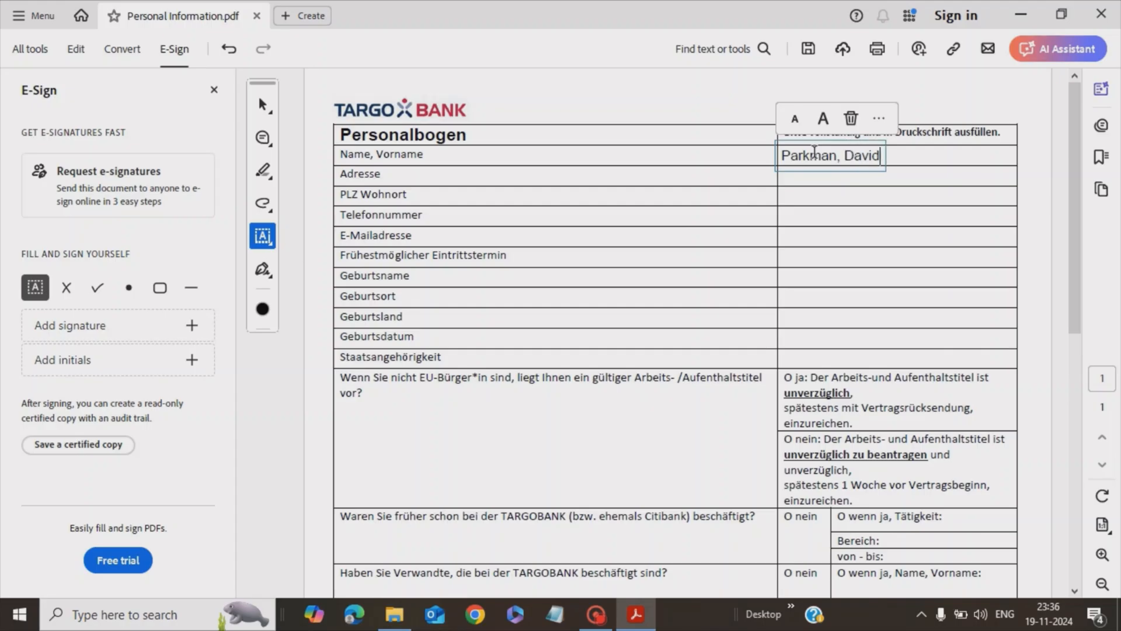
click(910, 153)
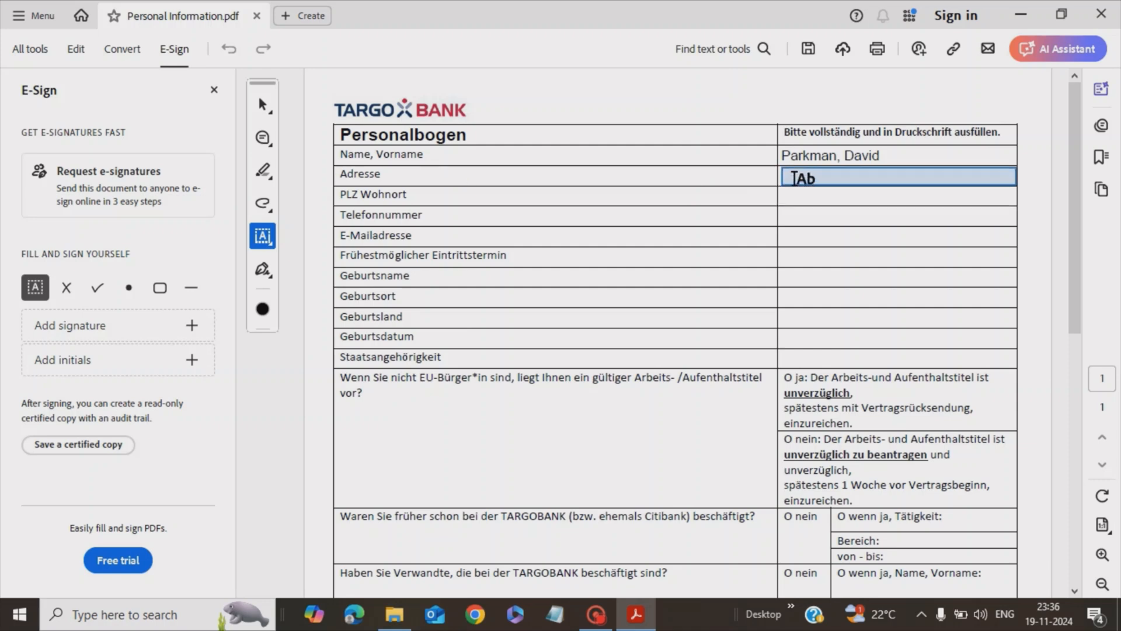
click(794, 178)
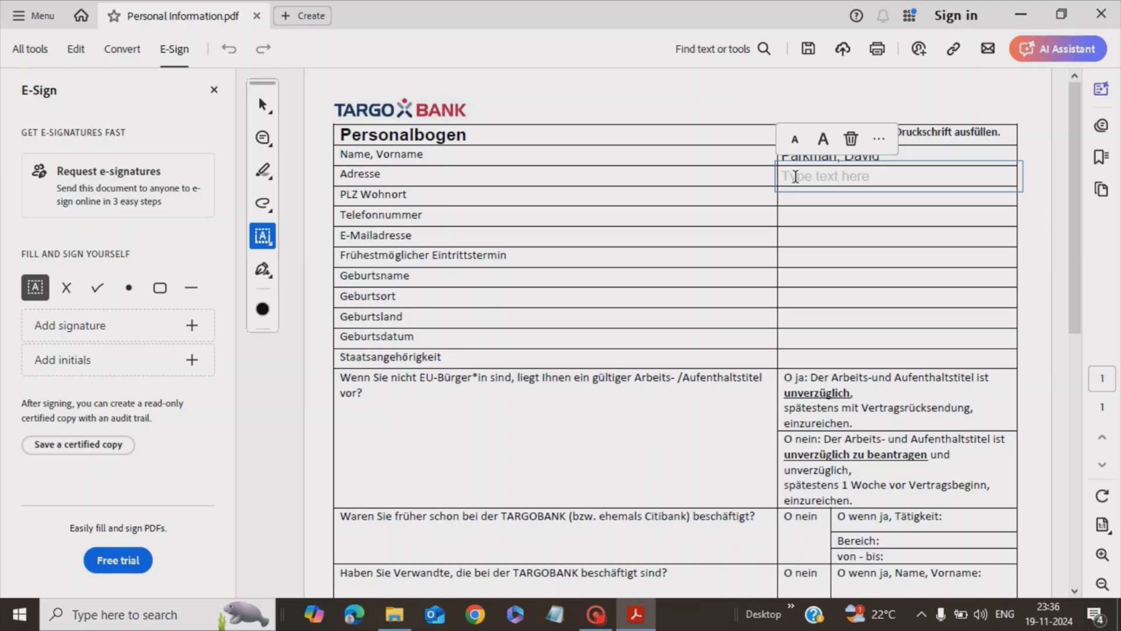
text(L)
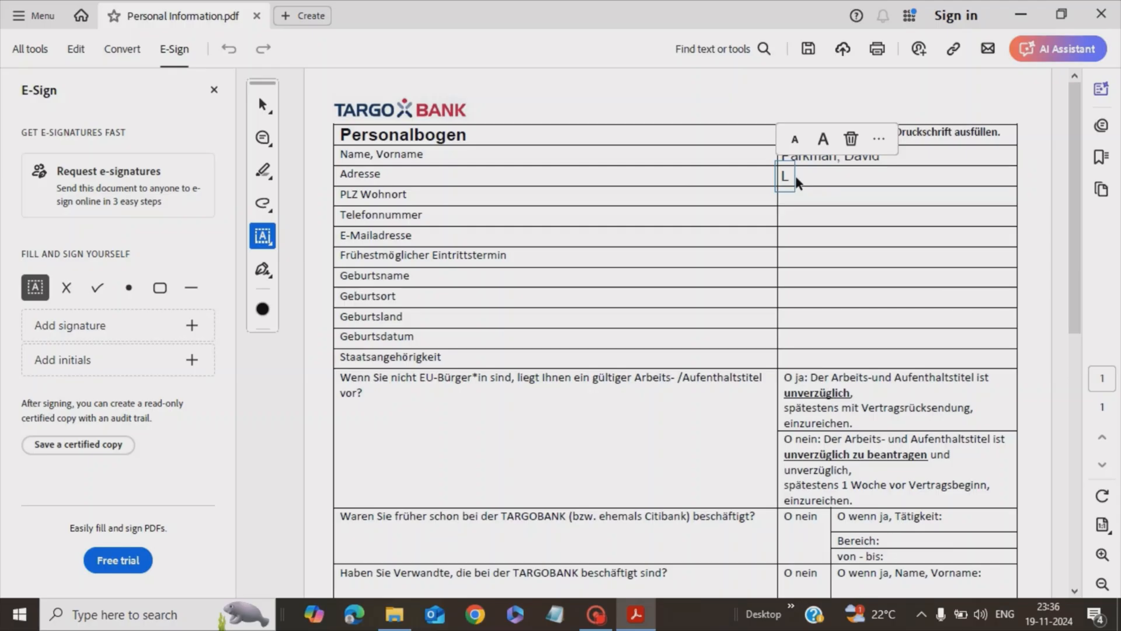
text(ondon)
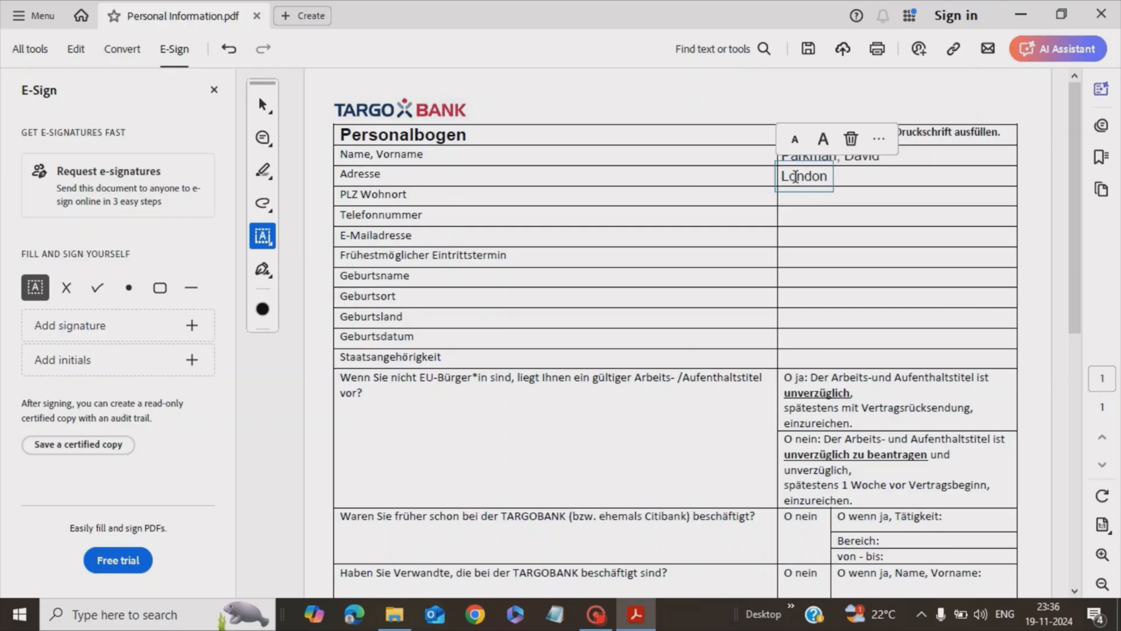
text( 12345 Street)
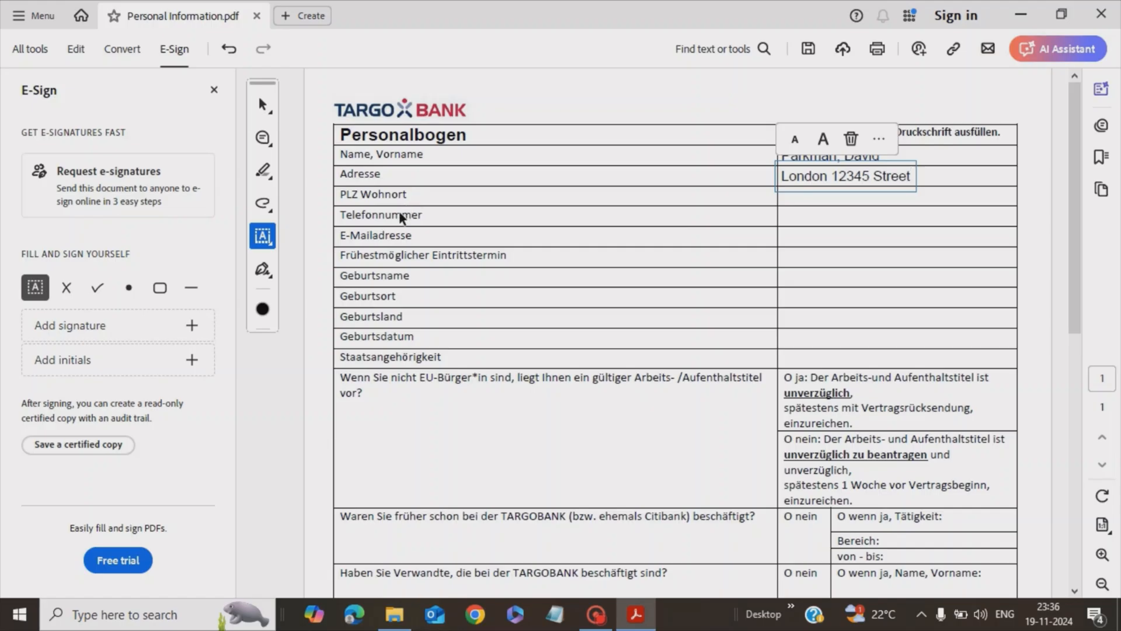
Enter a phone number in Telefonnummer, reduce its text size, and append 'hjhjhjh hhkhkh khkhk'
click(823, 215)
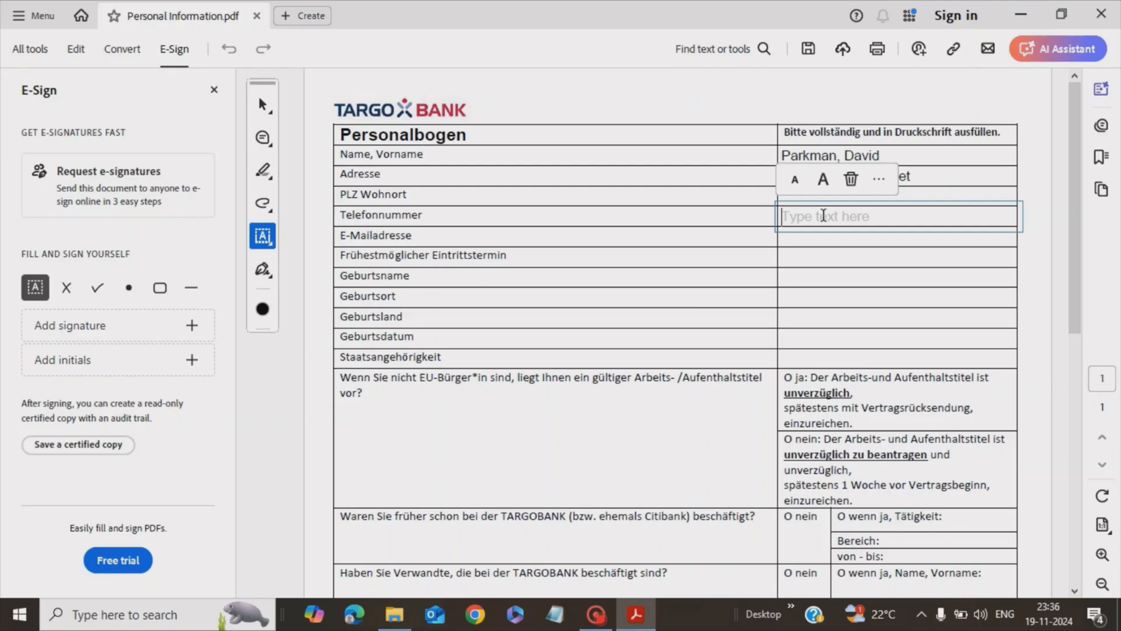
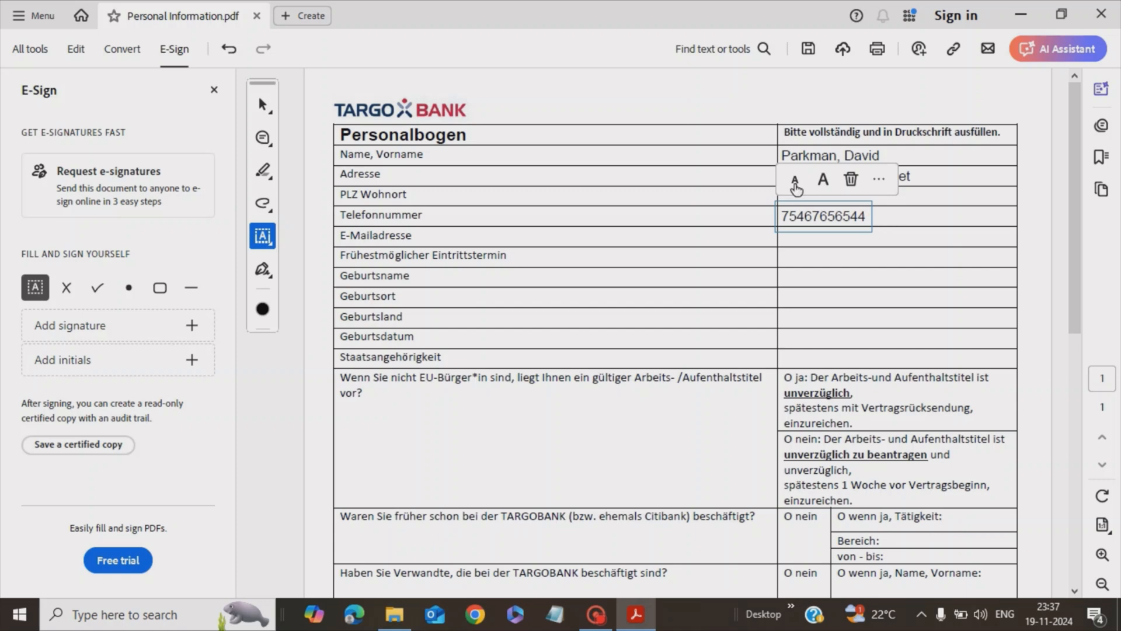
click(828, 184)
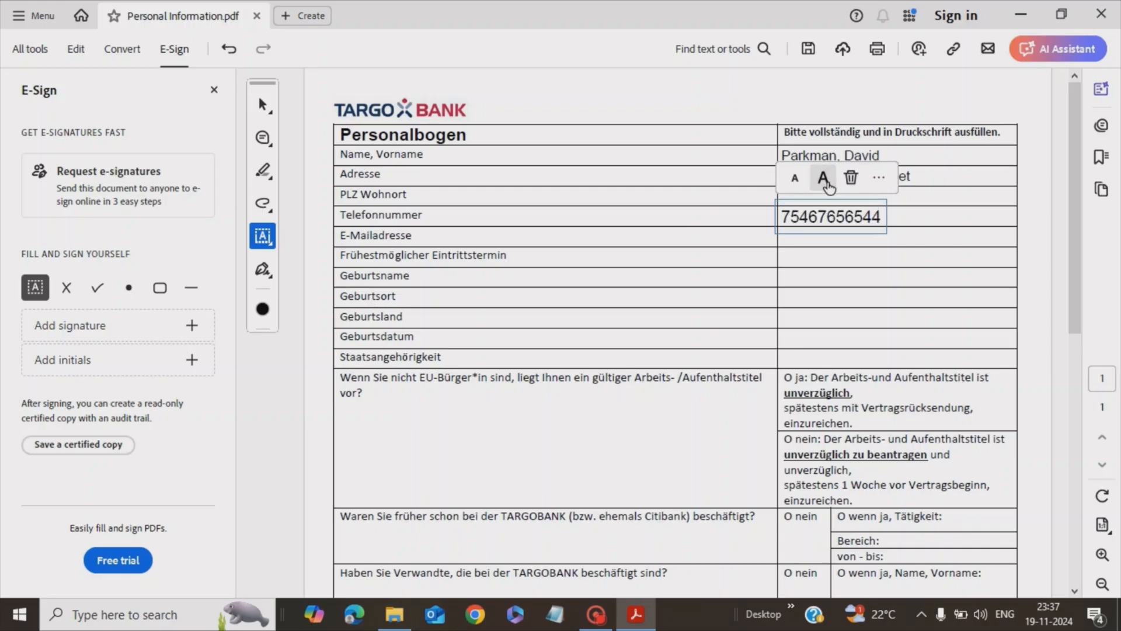
click(795, 180)
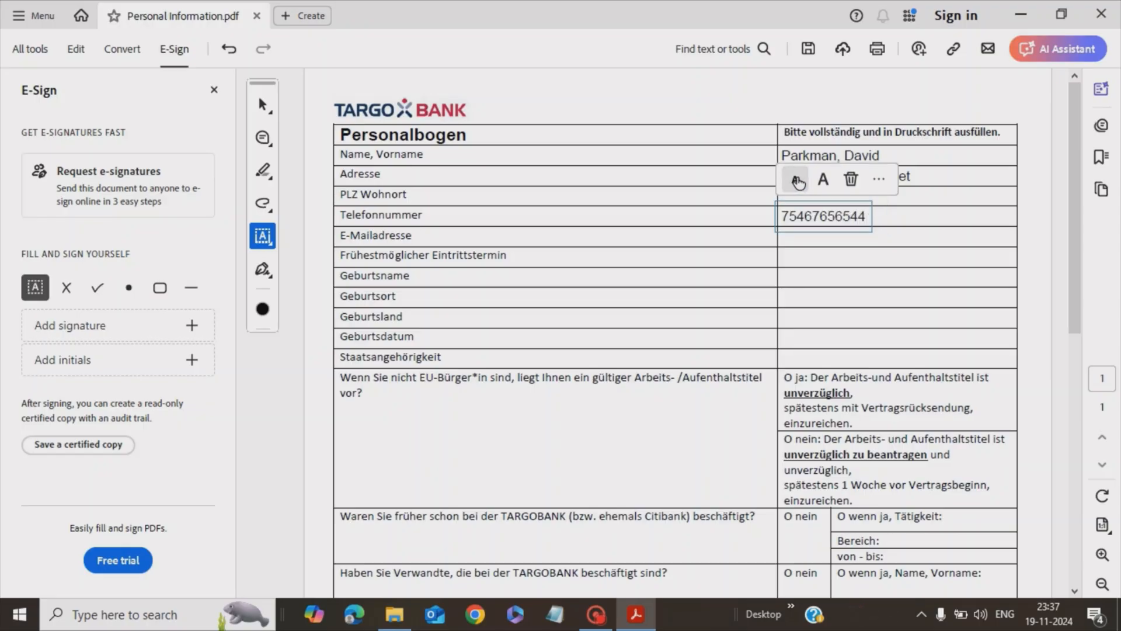
click(796, 181)
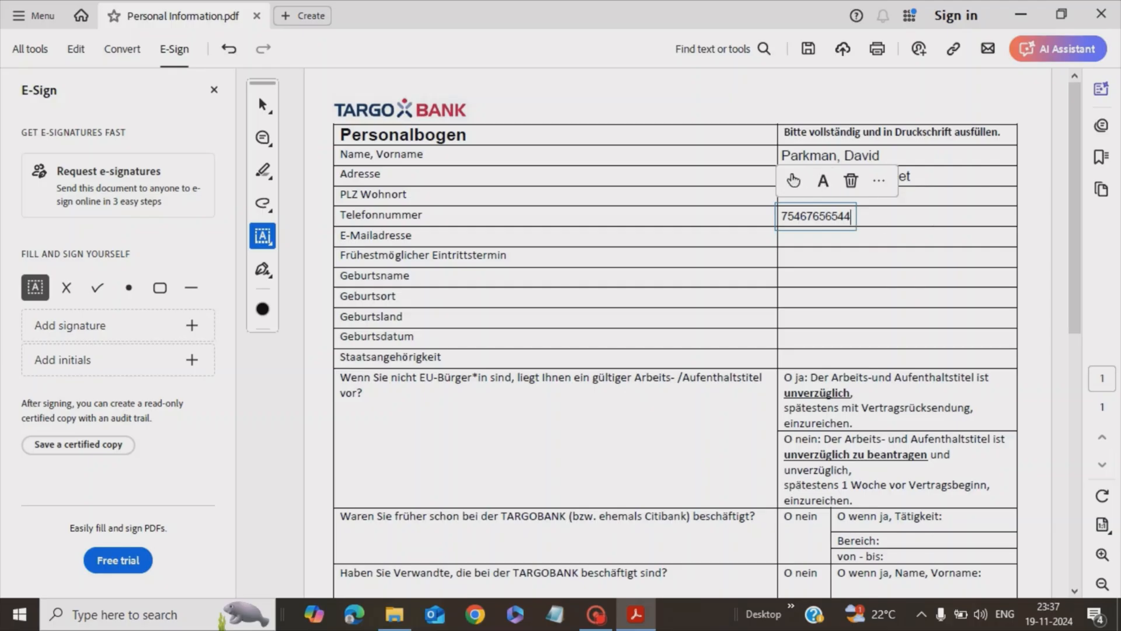
click(796, 185)
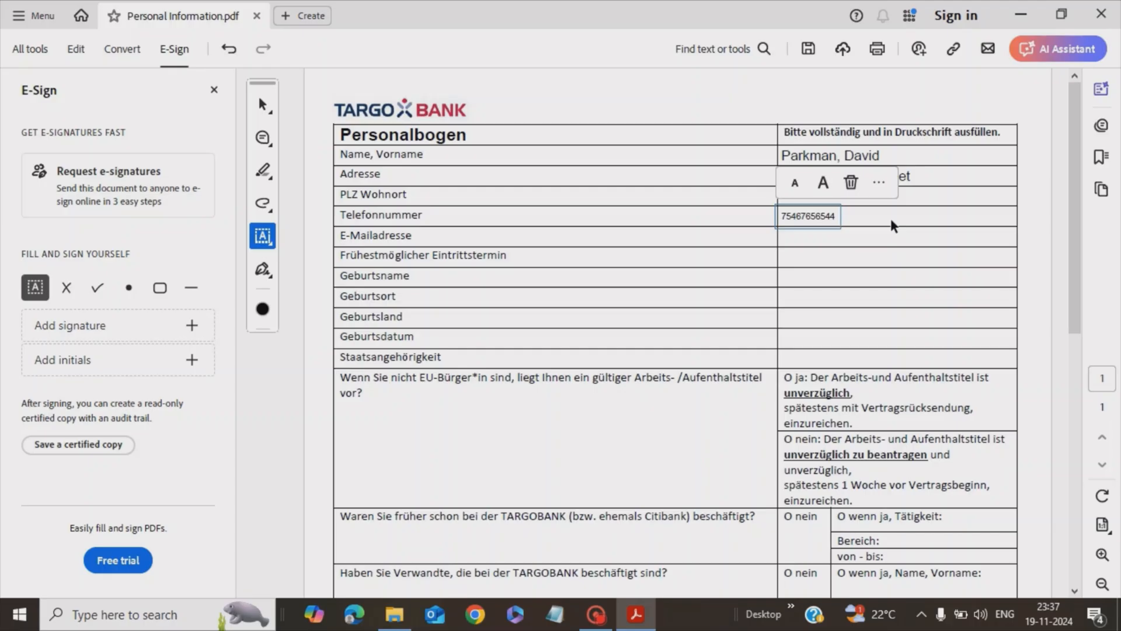
text(hjhjhjh hhkhkh khkhk)
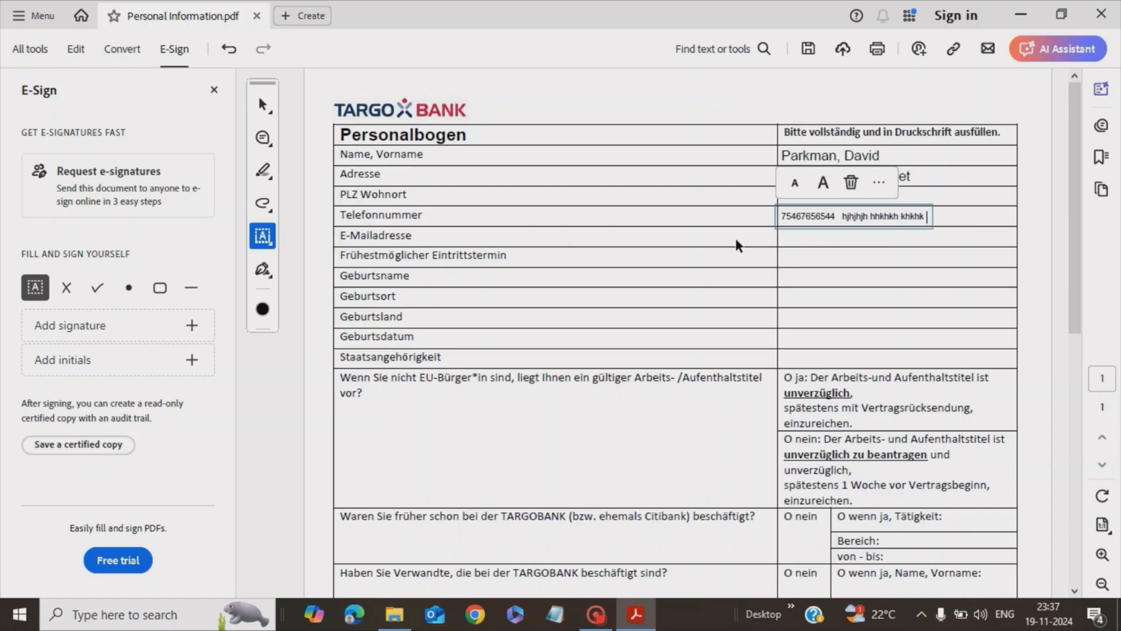
click(809, 239)
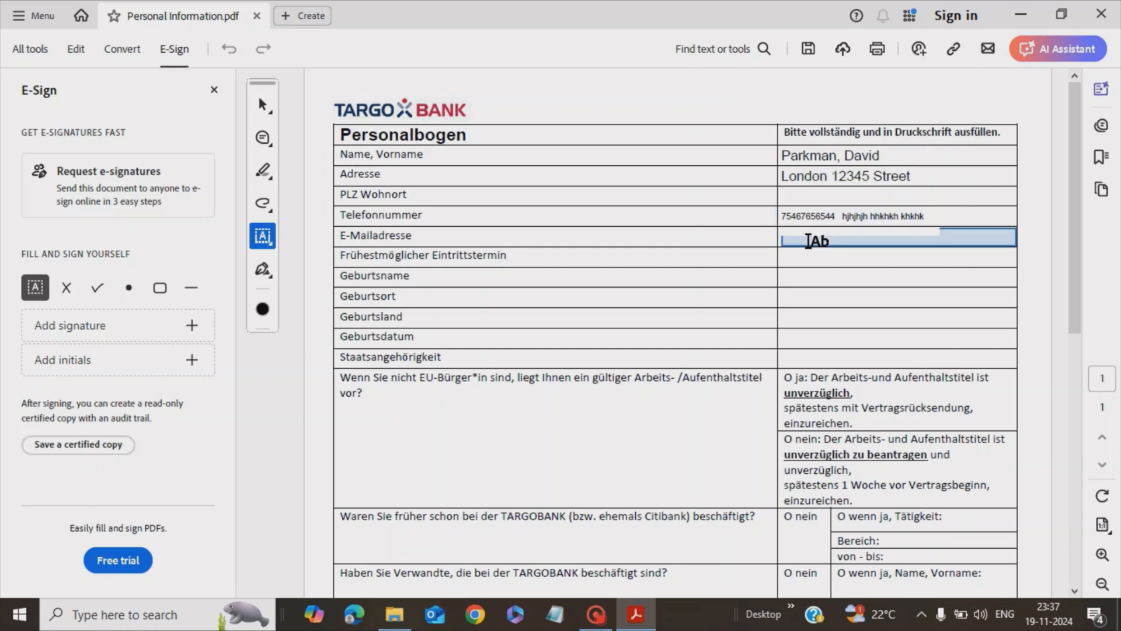
Type an e-mail address into the E-Mailadresse row and check the form by scrolling
click(808, 240)
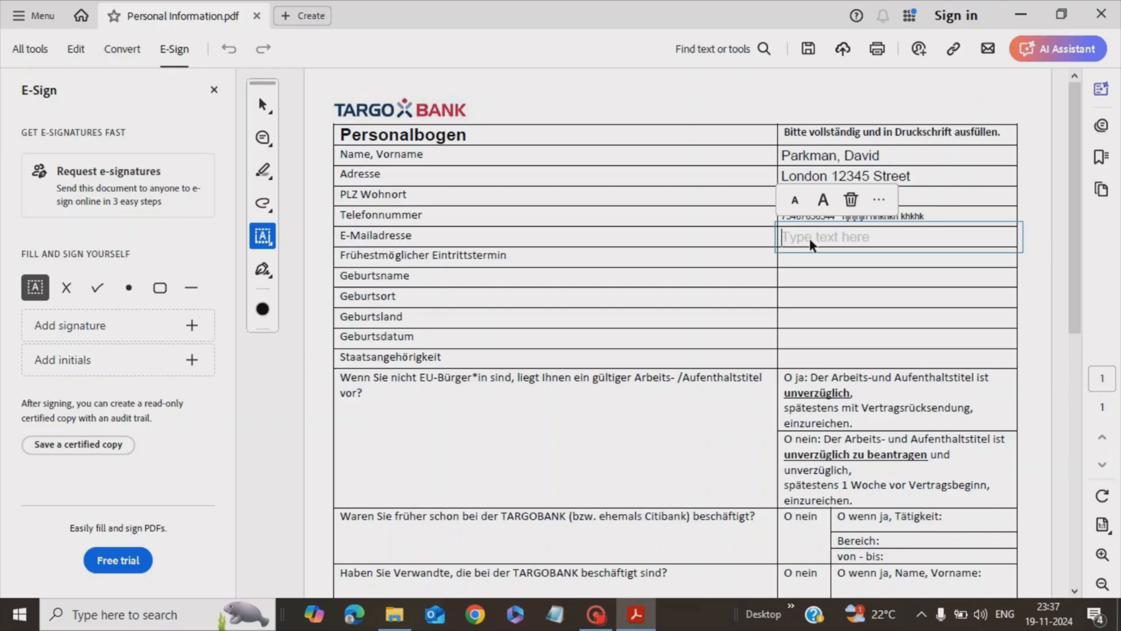
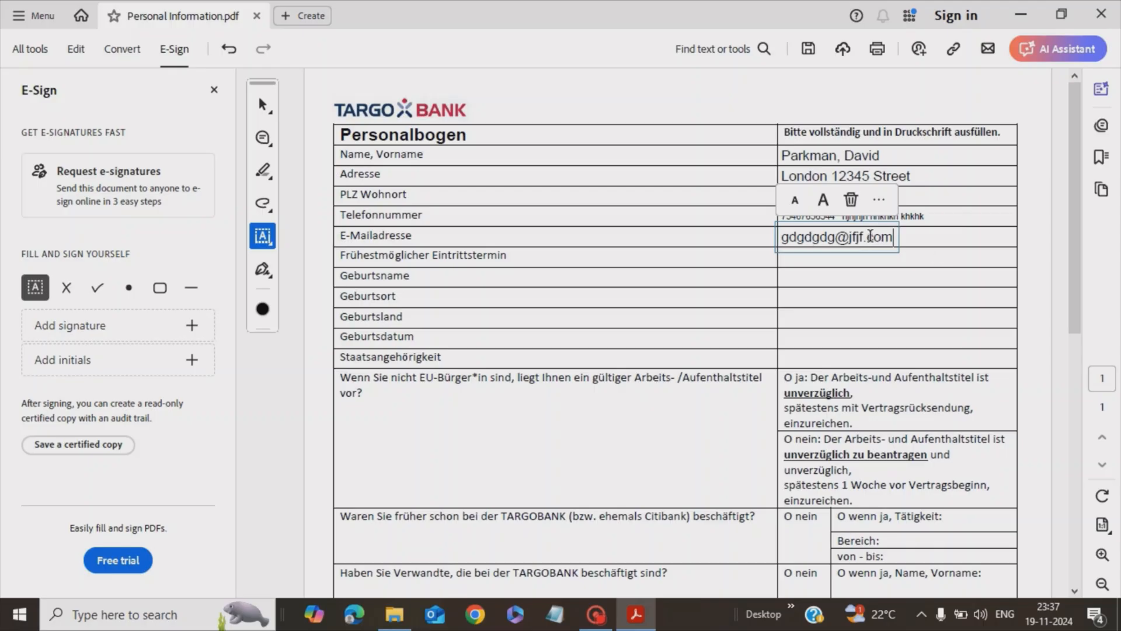
click(906, 257)
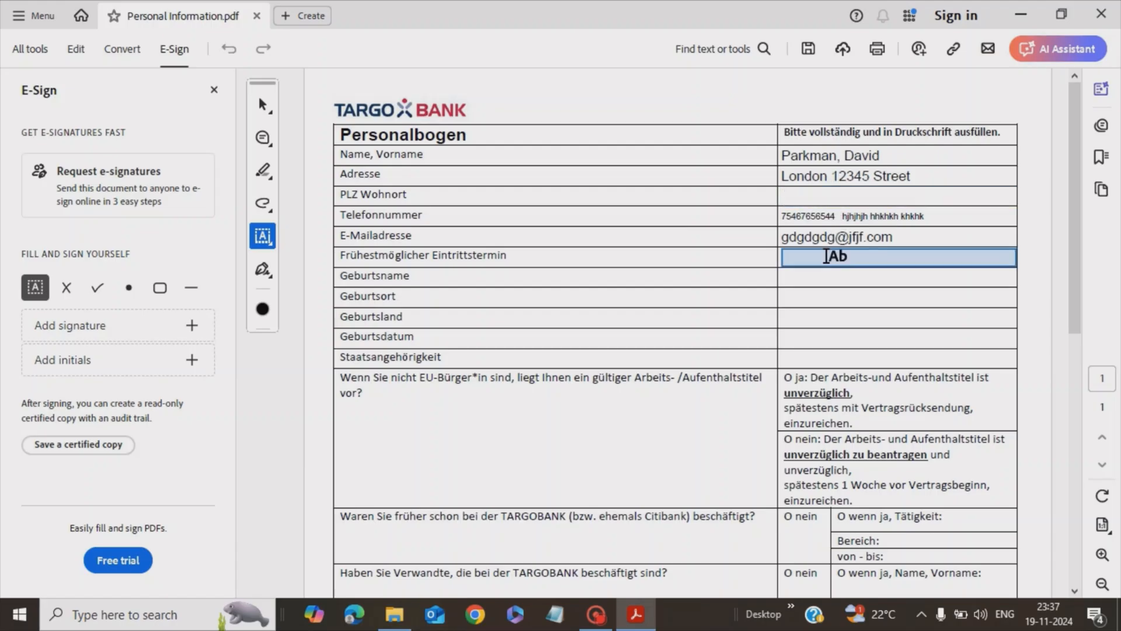
scroll(824, 304, down, 5)
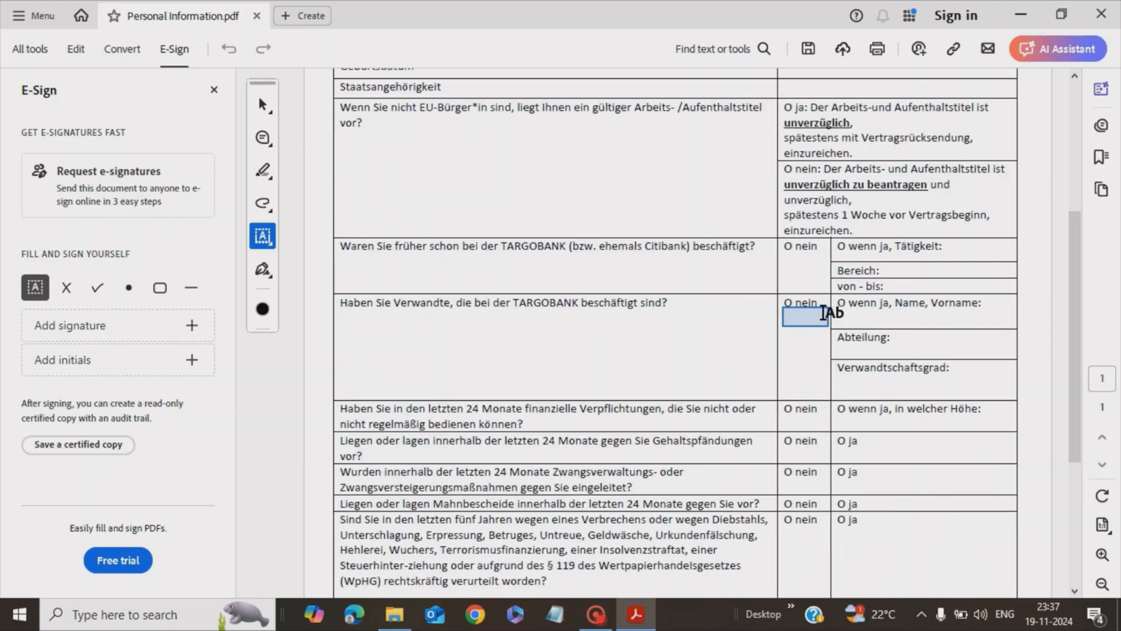
scroll(824, 313, up, 2)
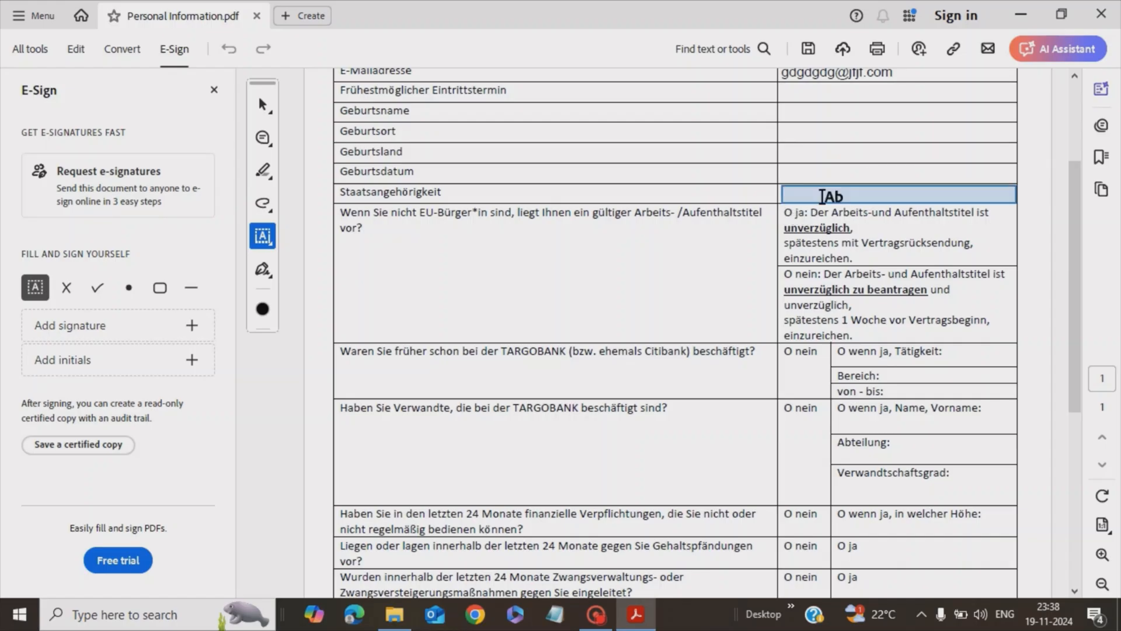
Place a checkmark on 'O ja' for the work-permit question and adjust its size
click(265, 240)
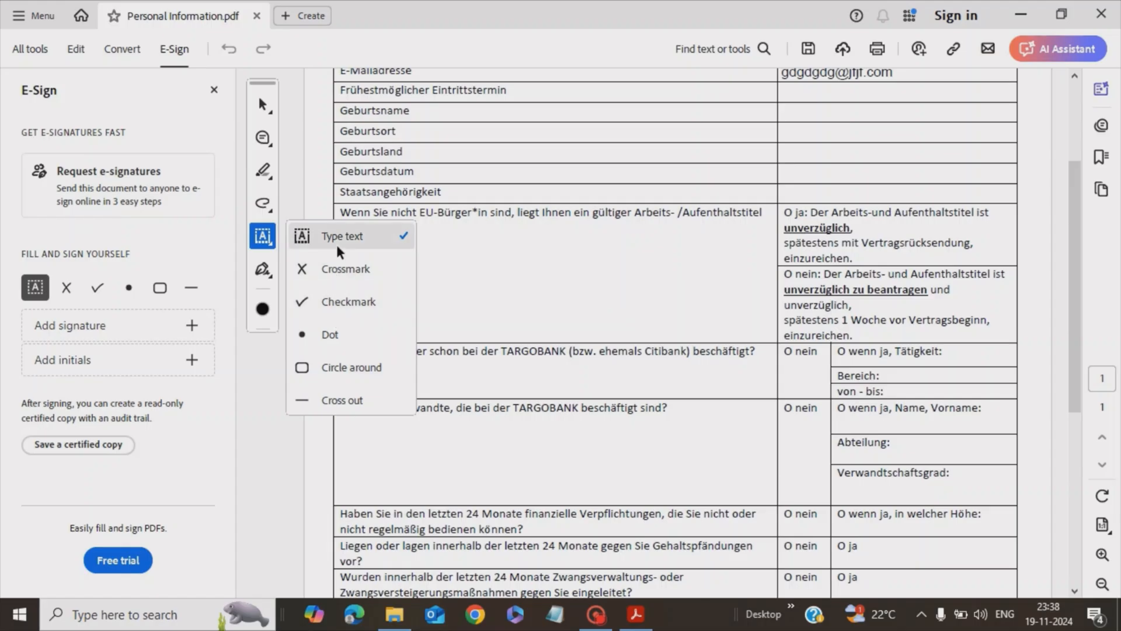
click(331, 303)
click(788, 215)
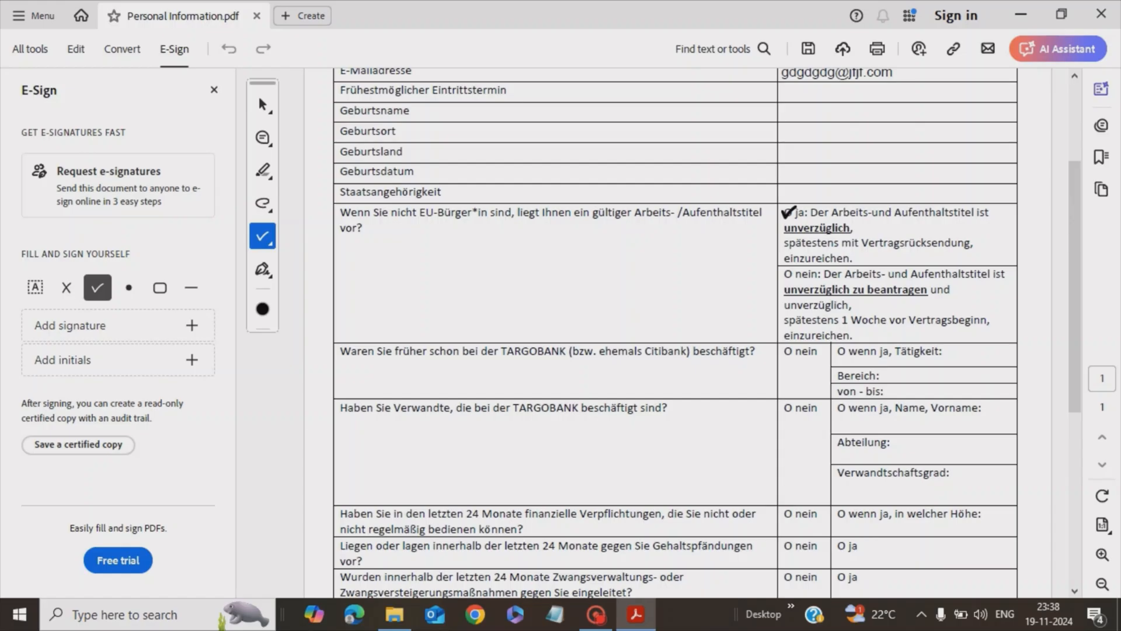
click(788, 213)
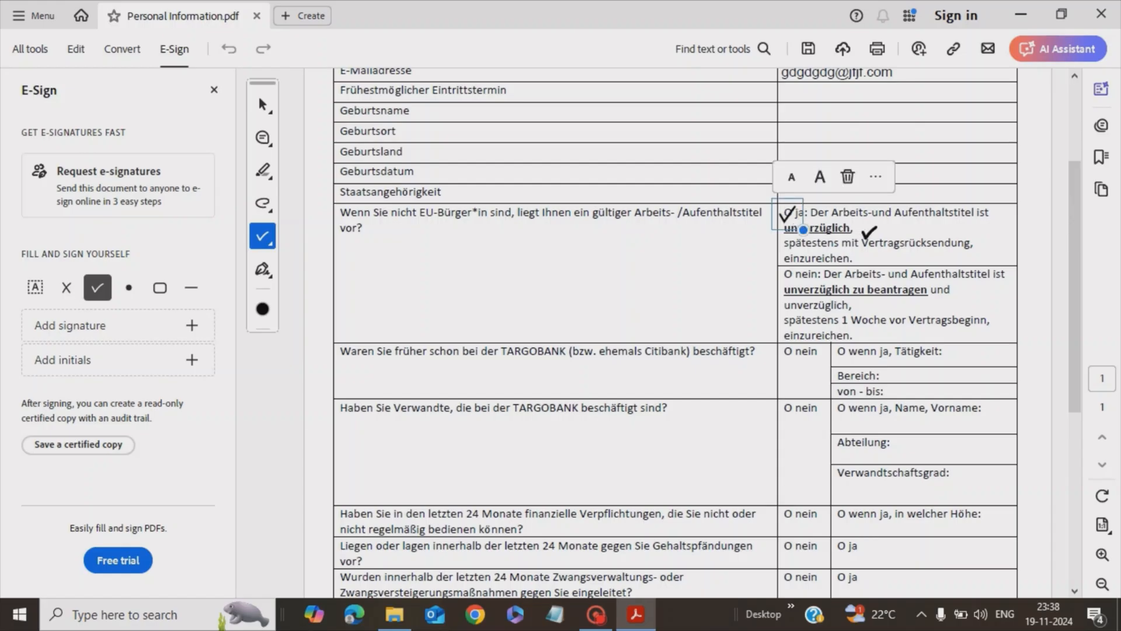
click(792, 179)
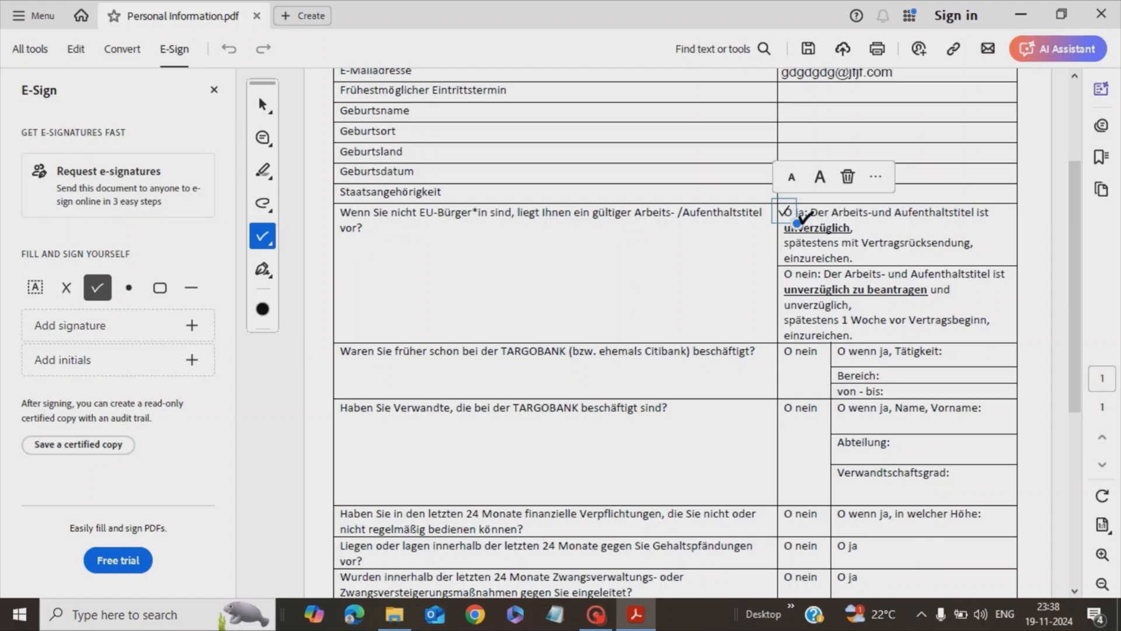
click(821, 178)
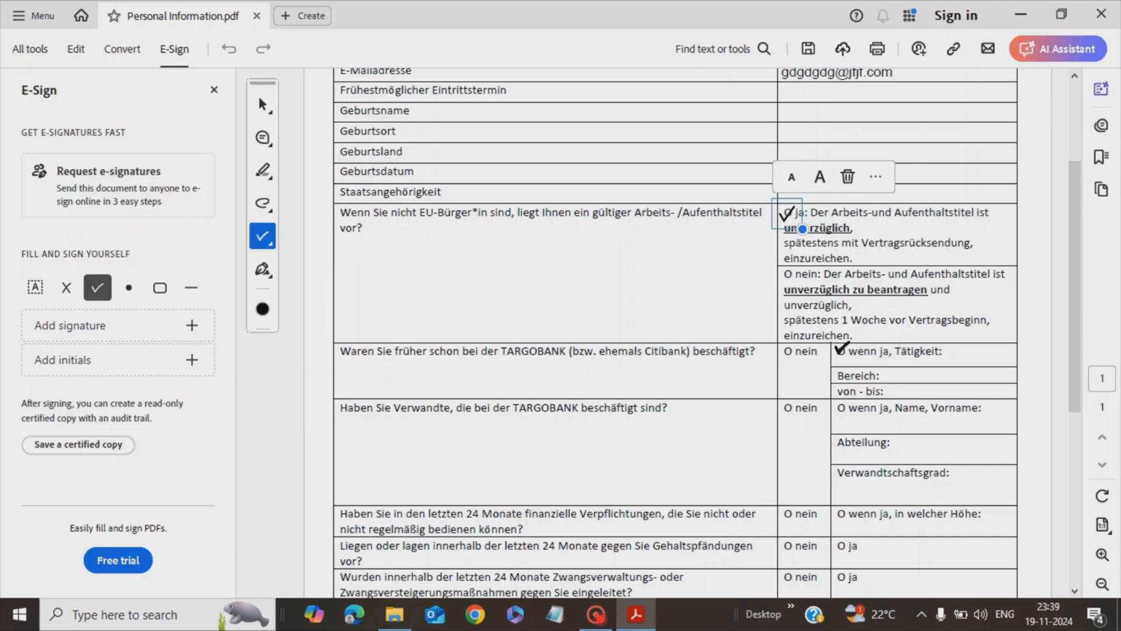
click(267, 244)
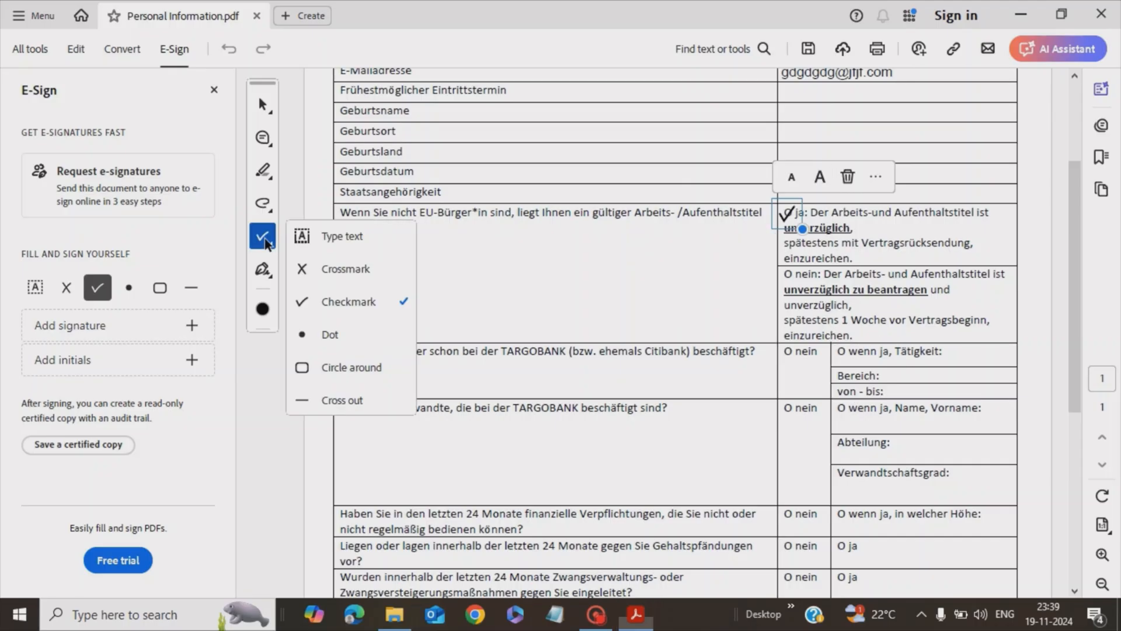
Place a resized crossmark on 'O nein' for prior TARGOBANK employment, then deselect it
click(341, 268)
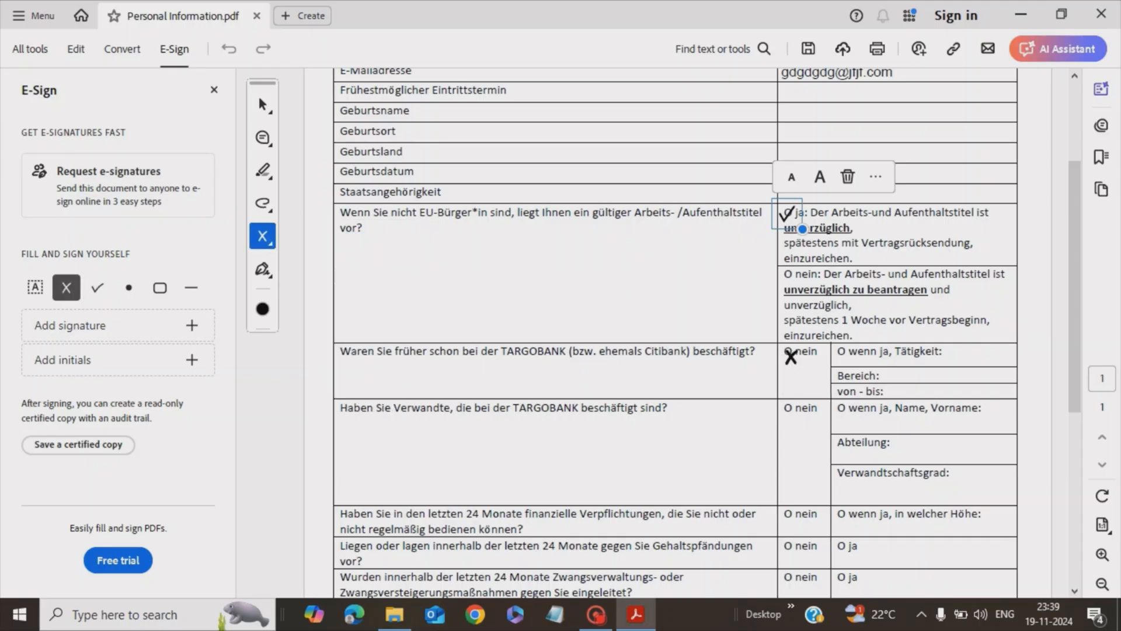
click(788, 351)
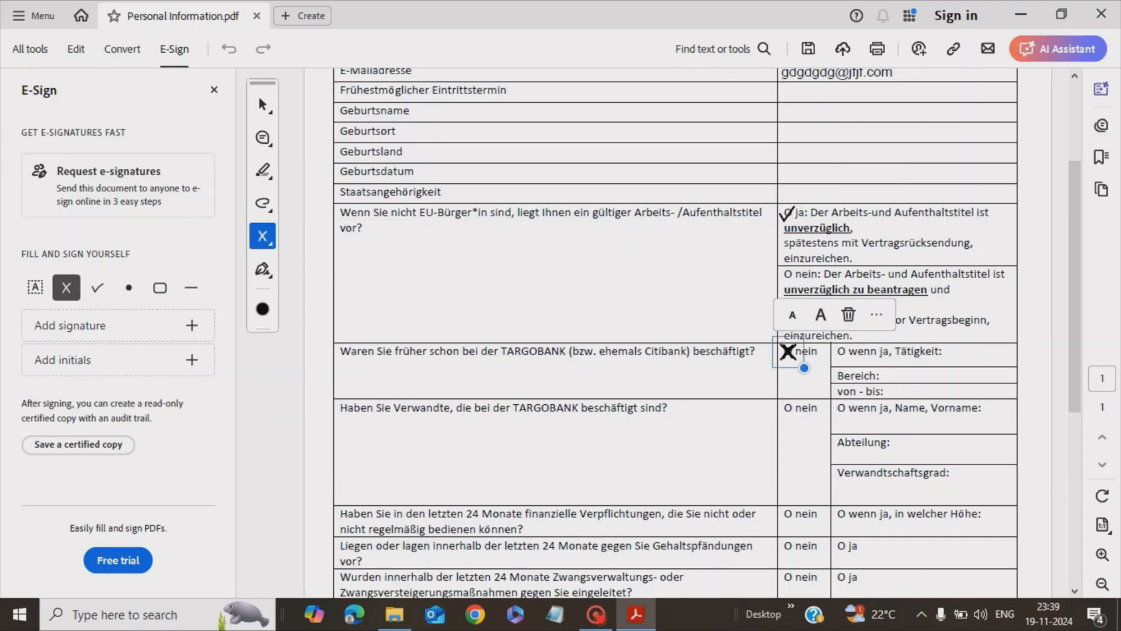
click(793, 316)
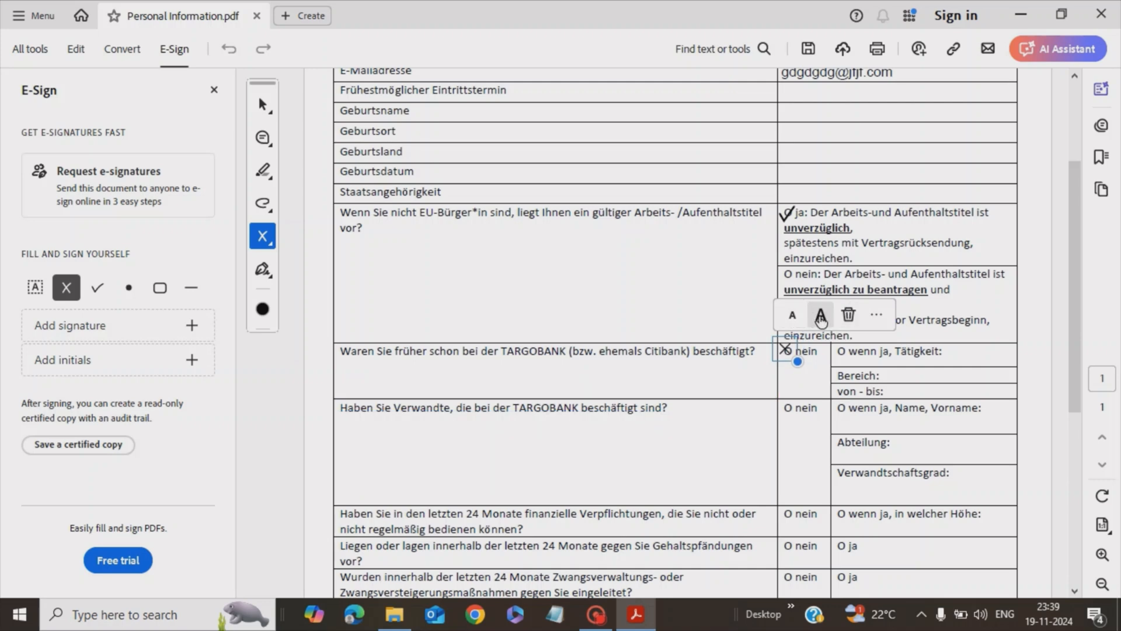
click(821, 316)
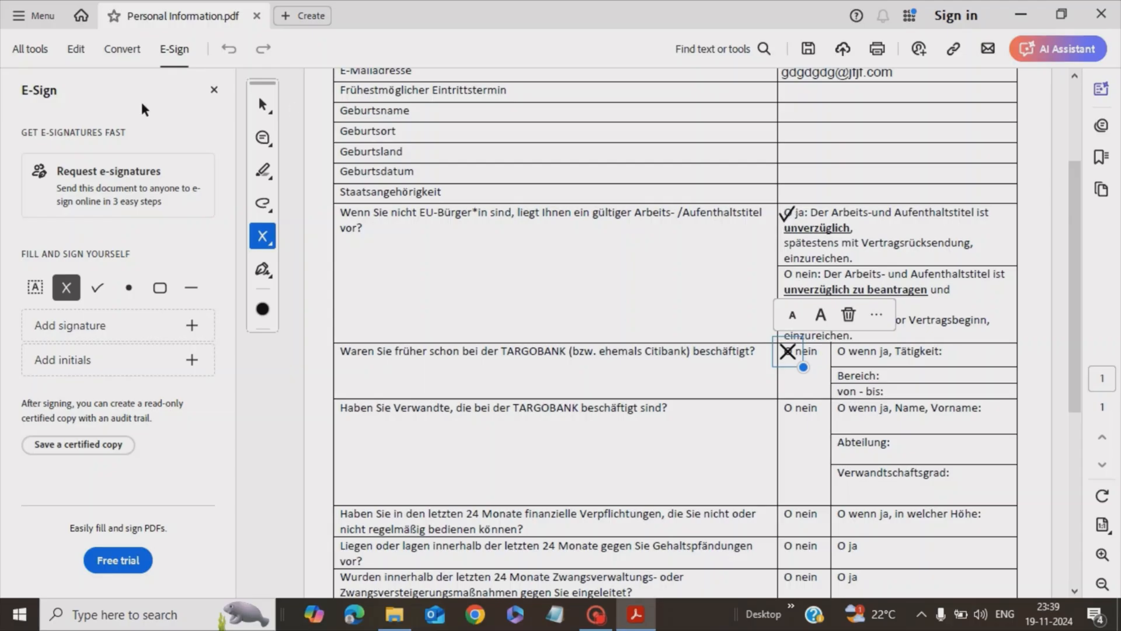
click(260, 106)
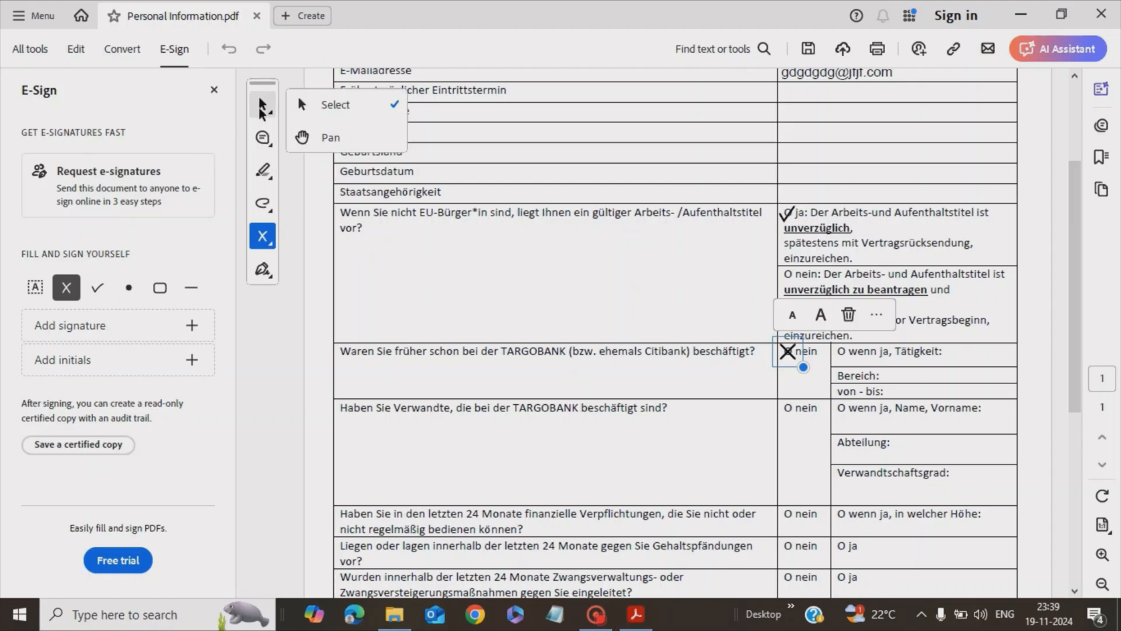
click(332, 107)
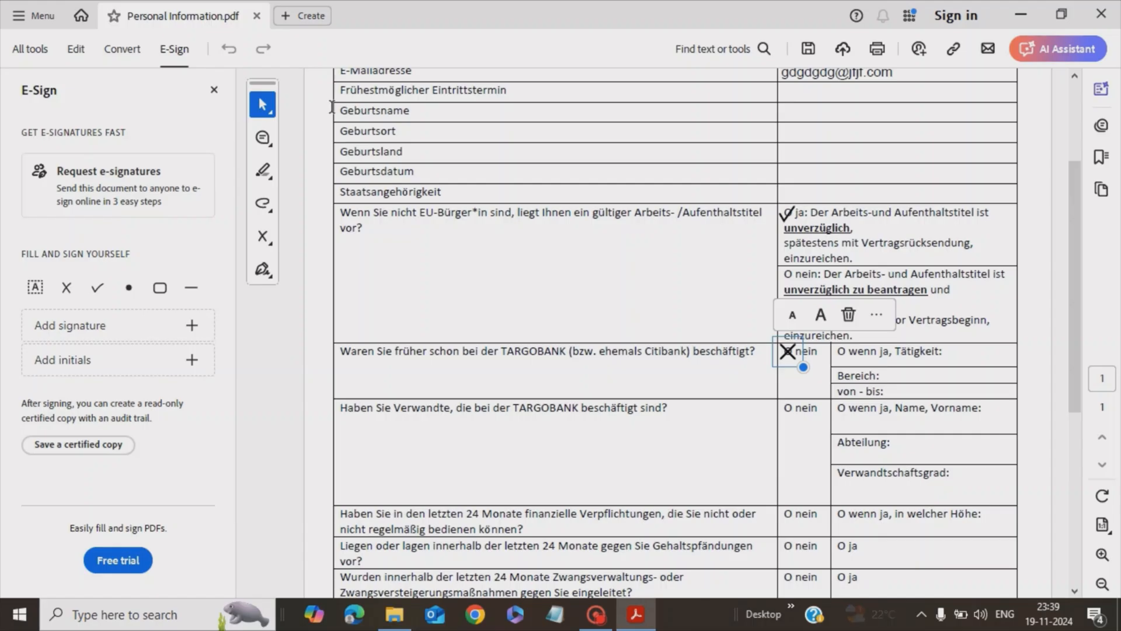
click(581, 273)
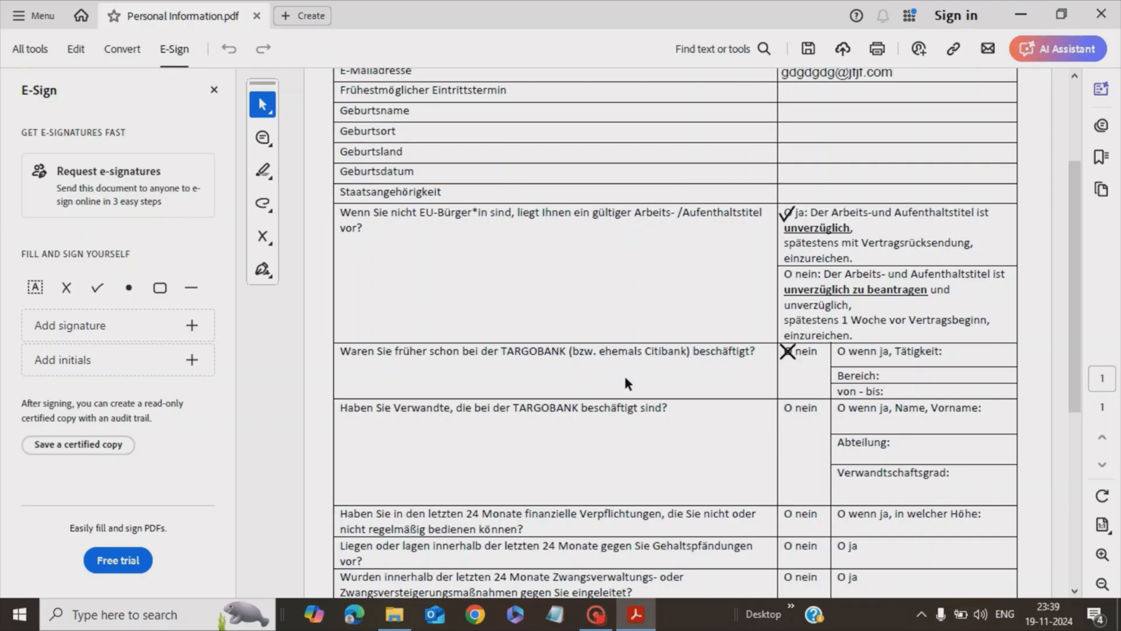
Type an X and drag it onto 'O nein' in the relatives-at-TARGOBANK row
click(268, 240)
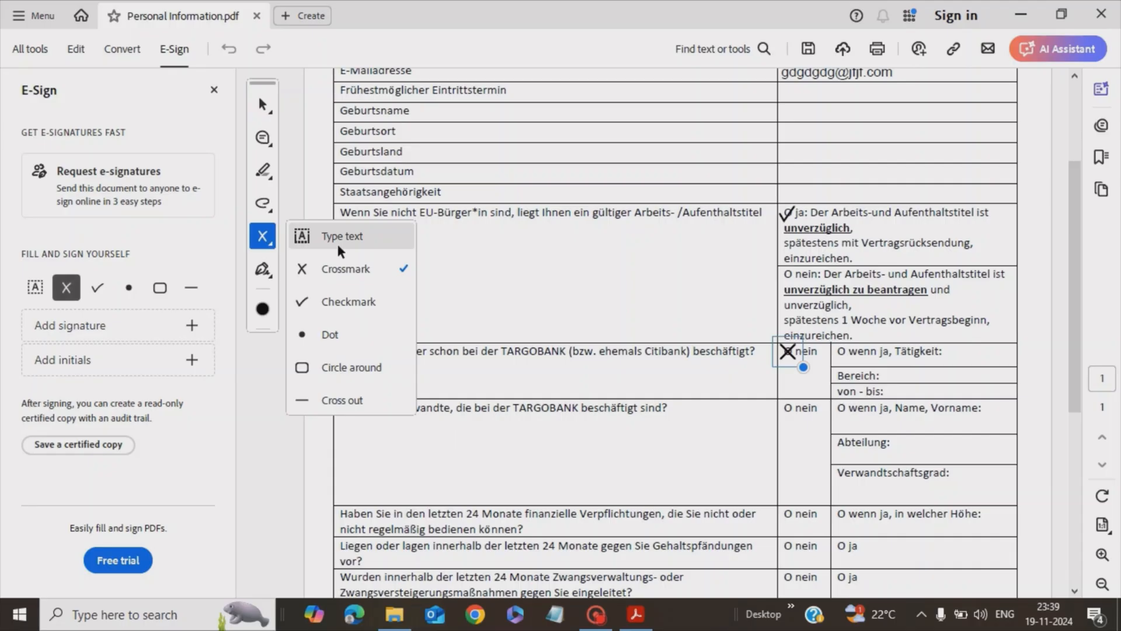
click(345, 236)
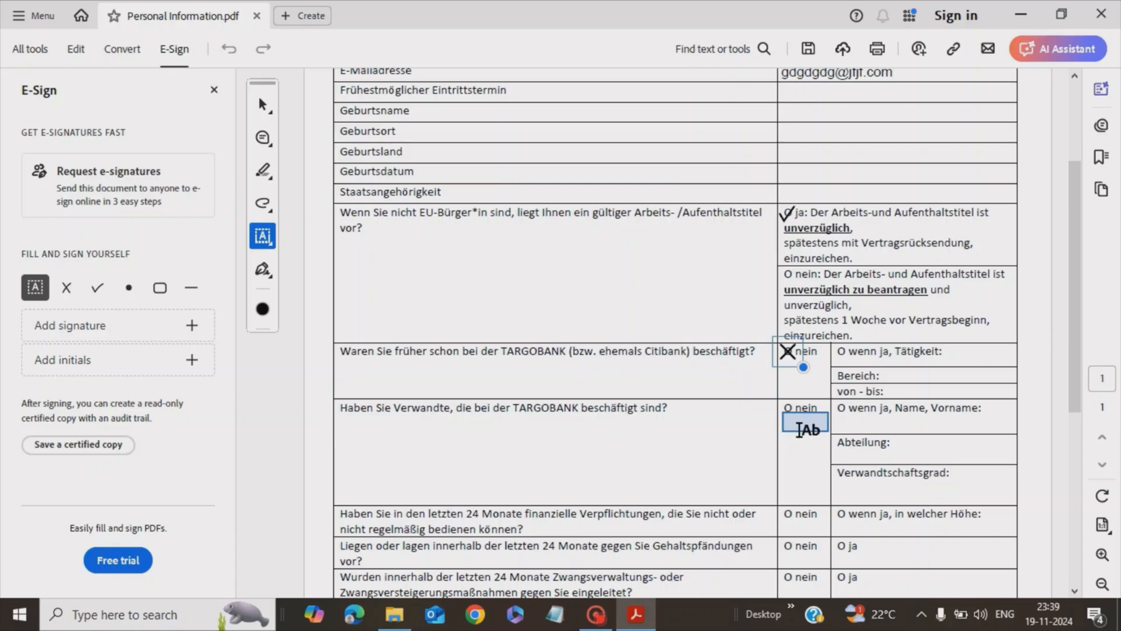
click(795, 421)
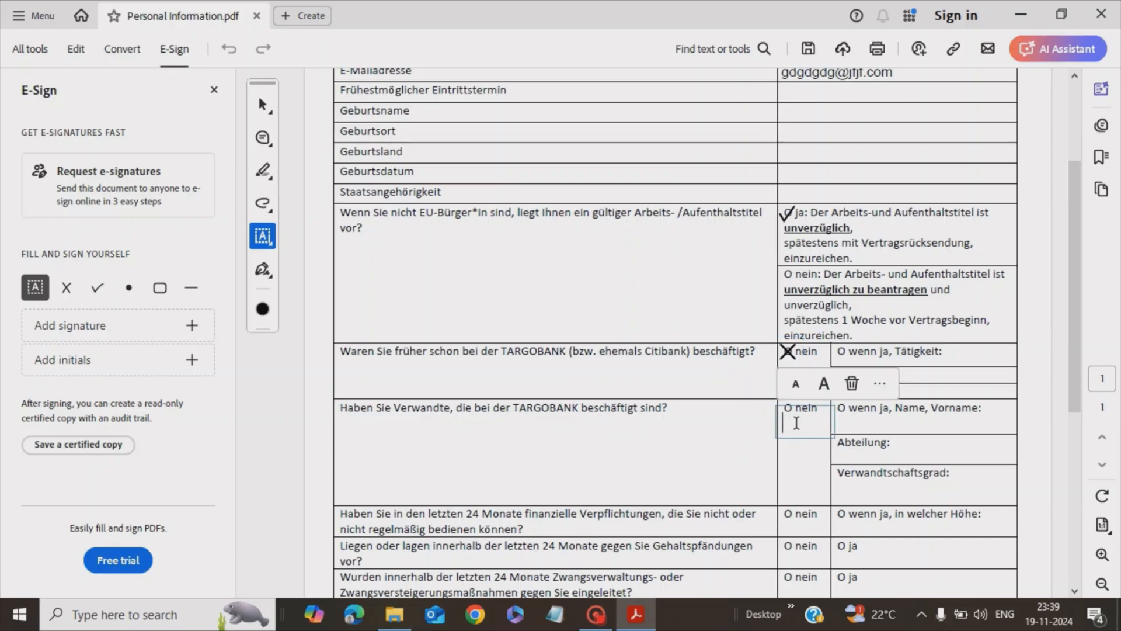
text(X)
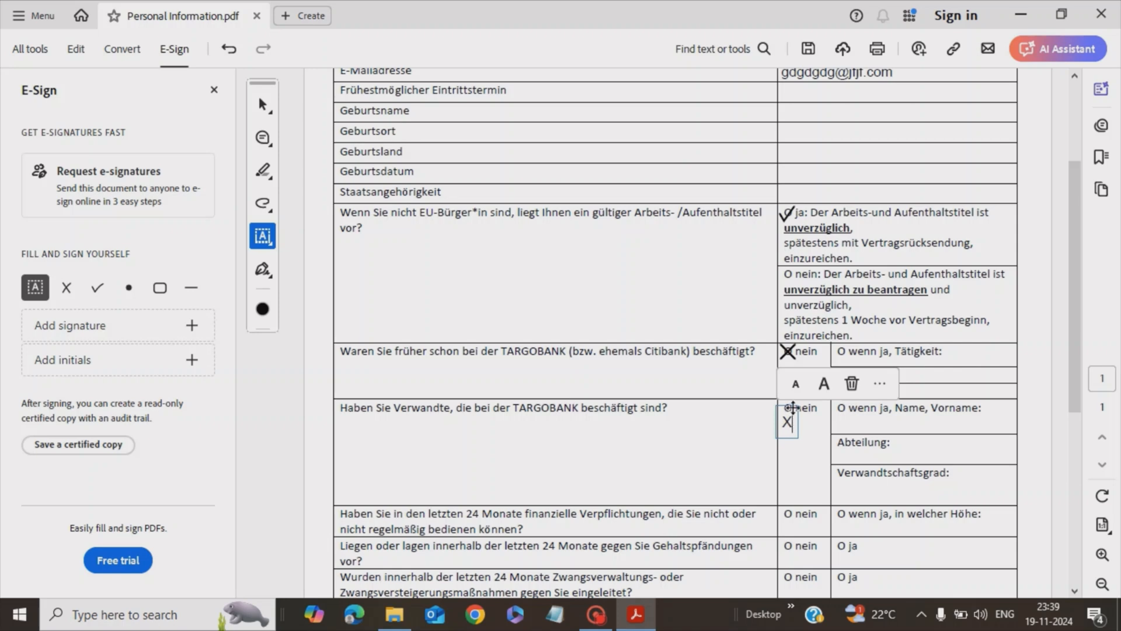
drag(792, 407, 794, 392)
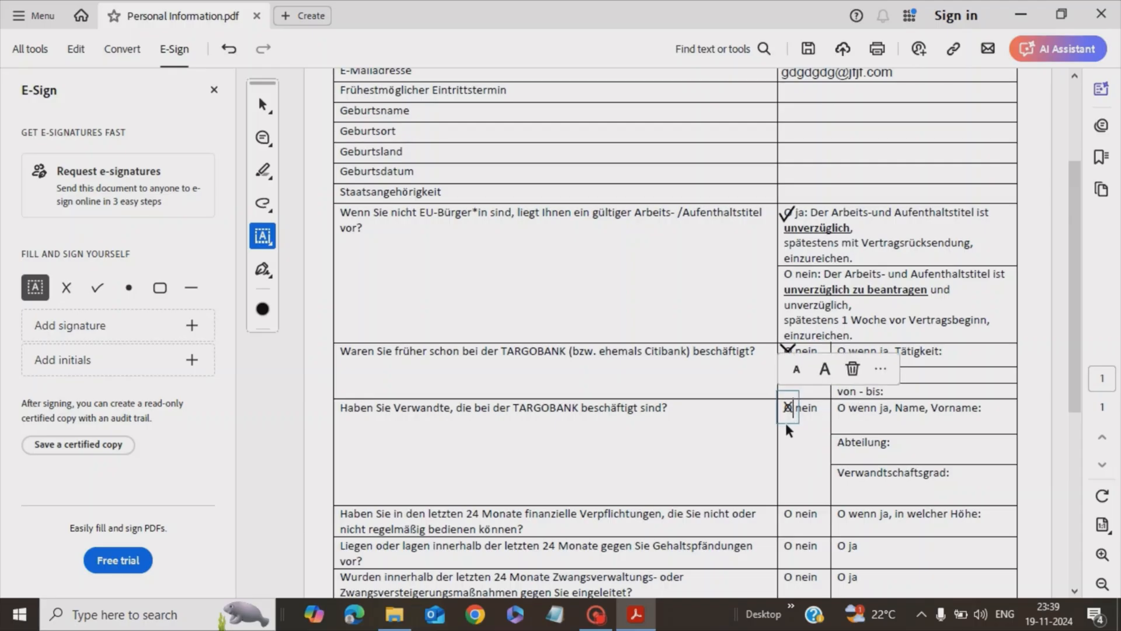
Shrink the cross mark and position it over the 'nein' circle of the relatives question
scroll(722, 437, up, 1)
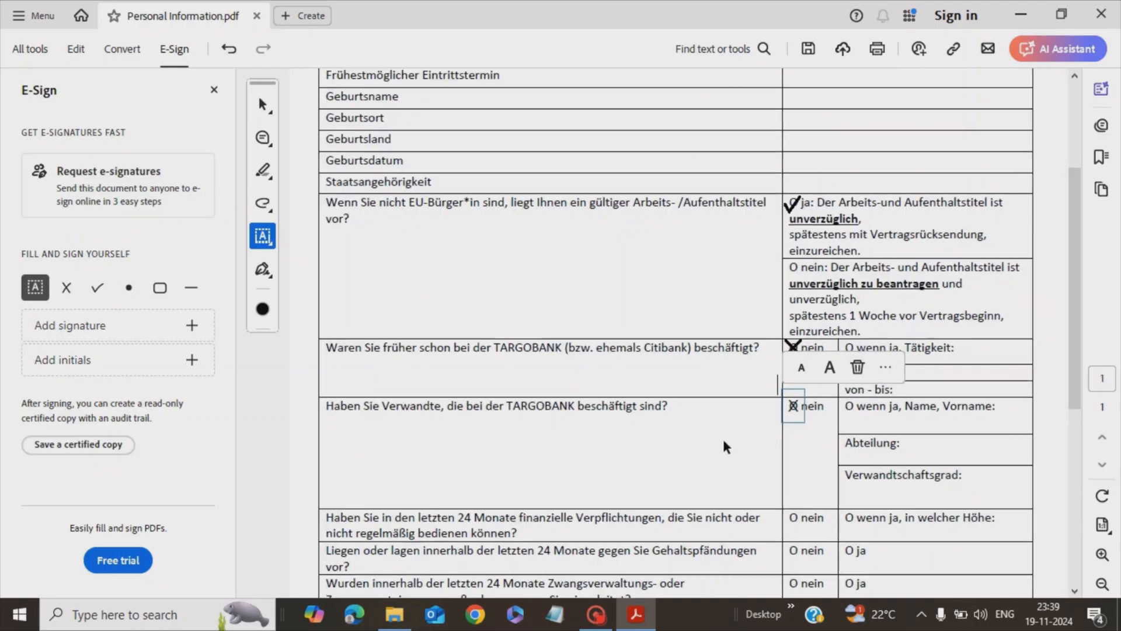
scroll(724, 442, up, 5)
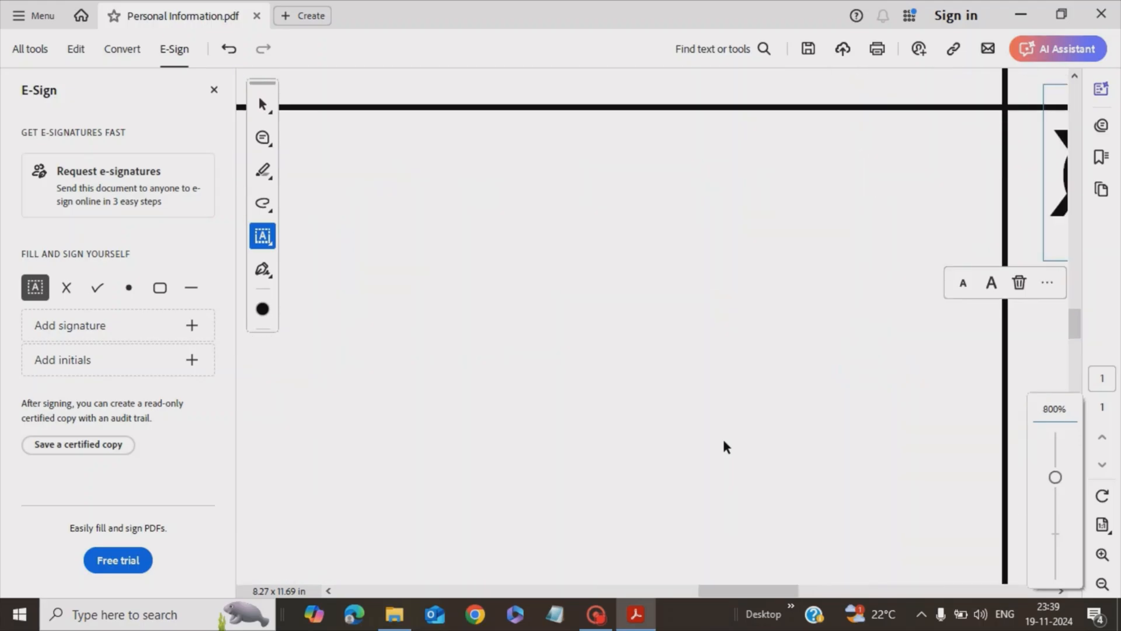
scroll(723, 442, down, 2)
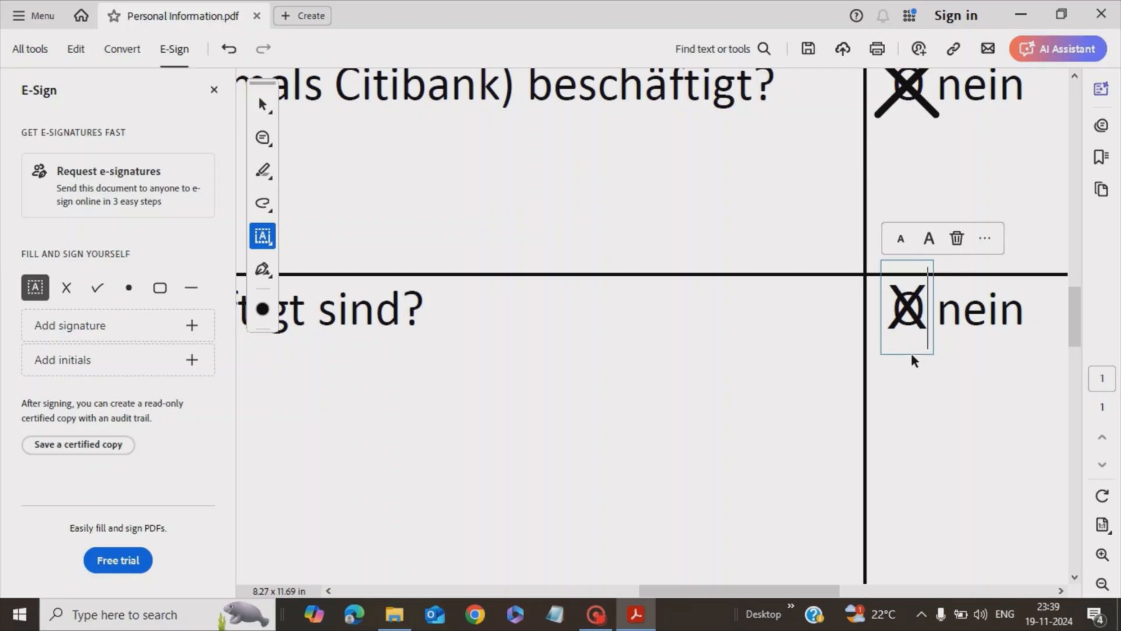
mouse_move(910, 351)
mouse_down()
mouse_move(909, 342)
mouse_move(909, 353)
mouse_up()
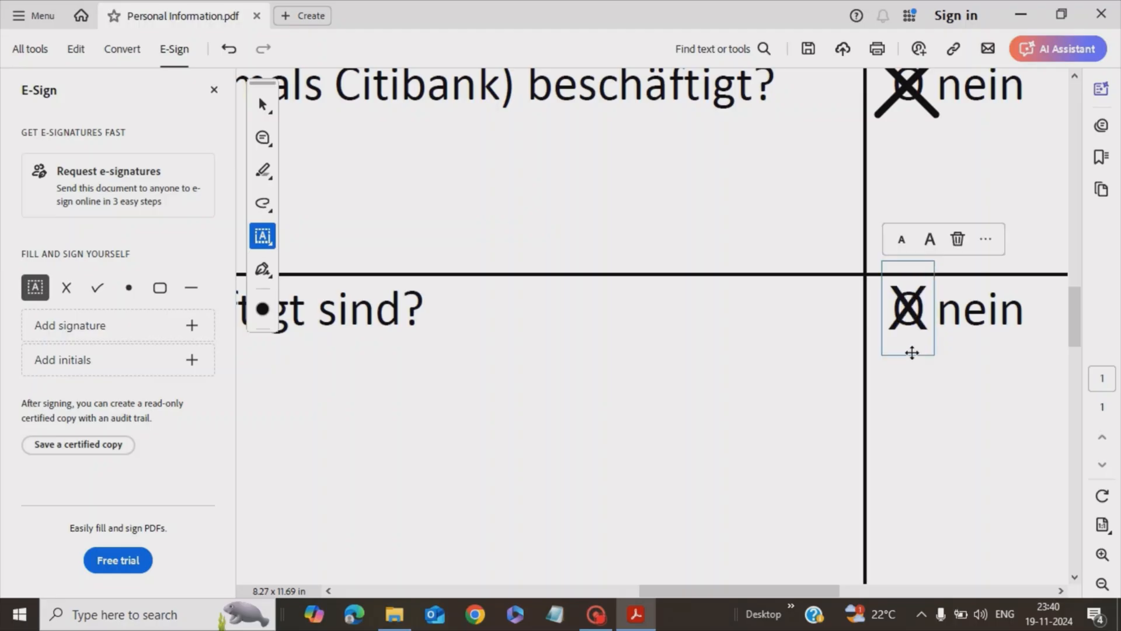
click(901, 240)
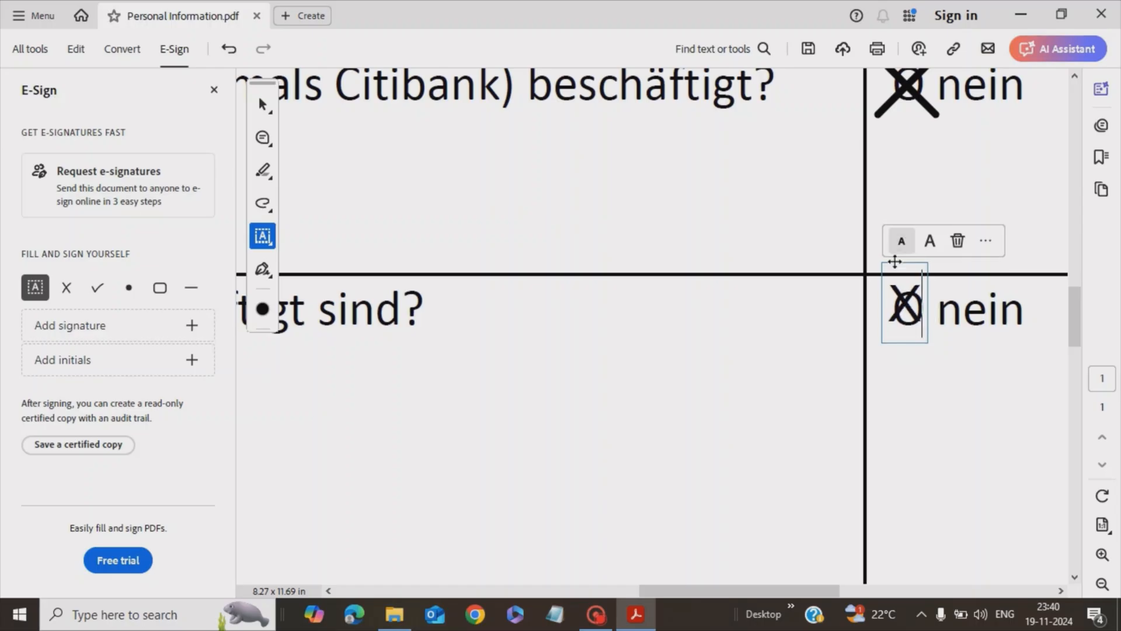
drag(892, 264, 897, 270)
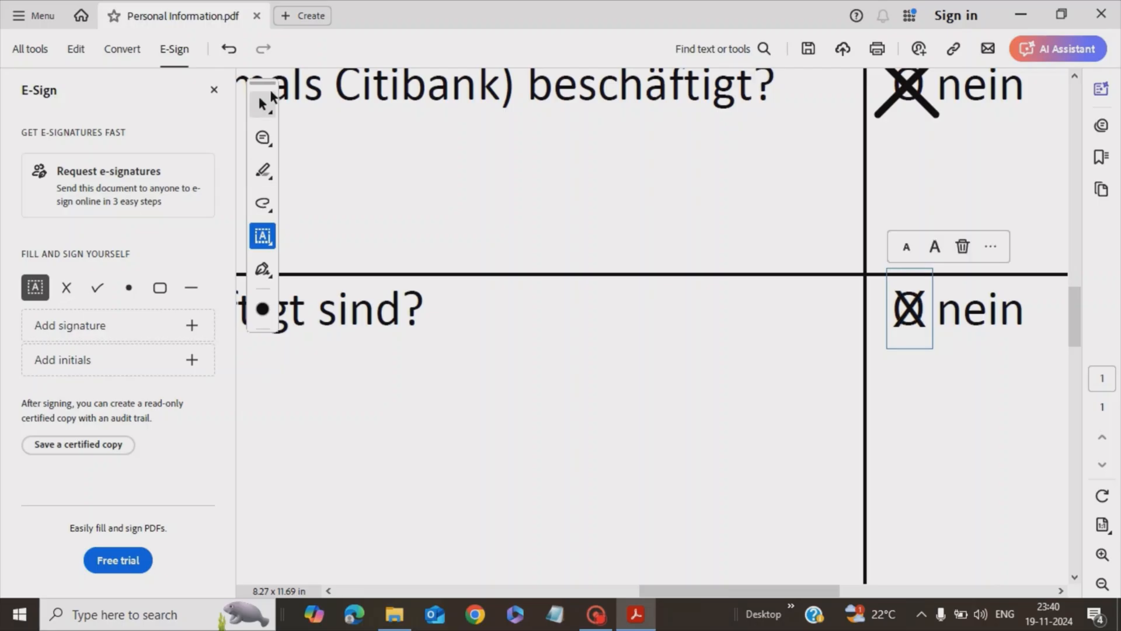
Switch to the Select tool and deselect the cross mark
click(271, 96)
click(327, 105)
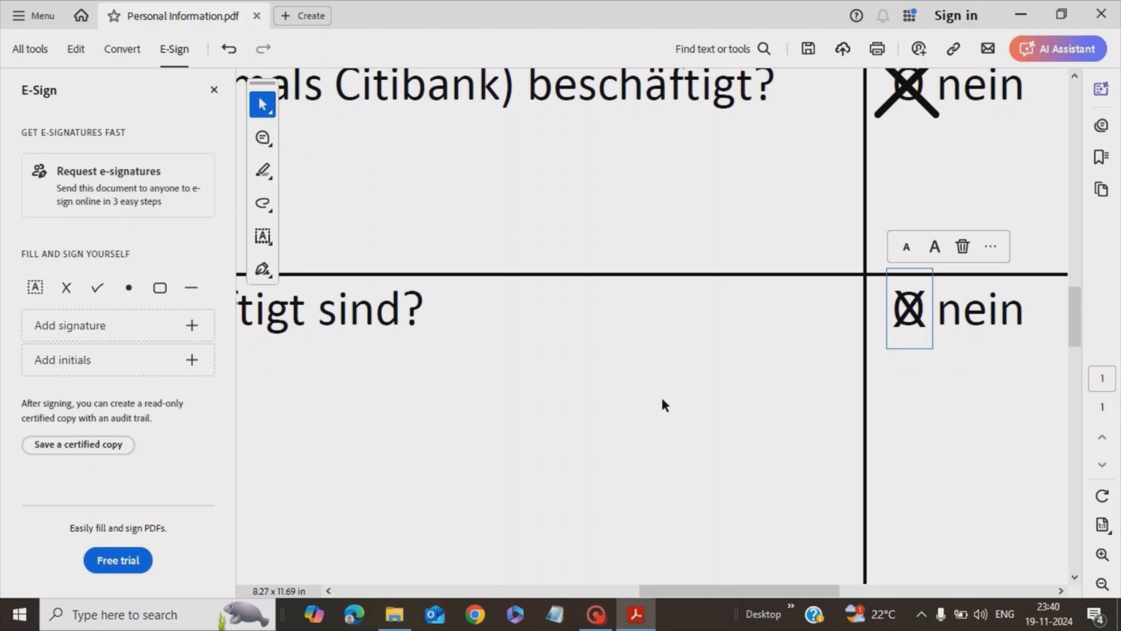
scroll(662, 403, down, 5)
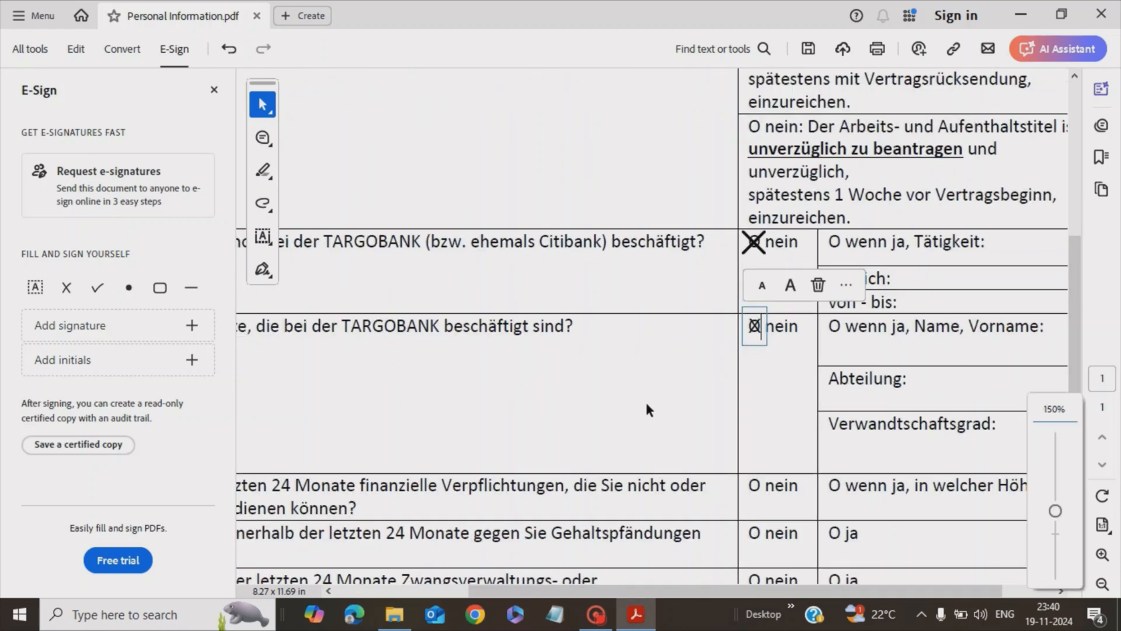
click(637, 391)
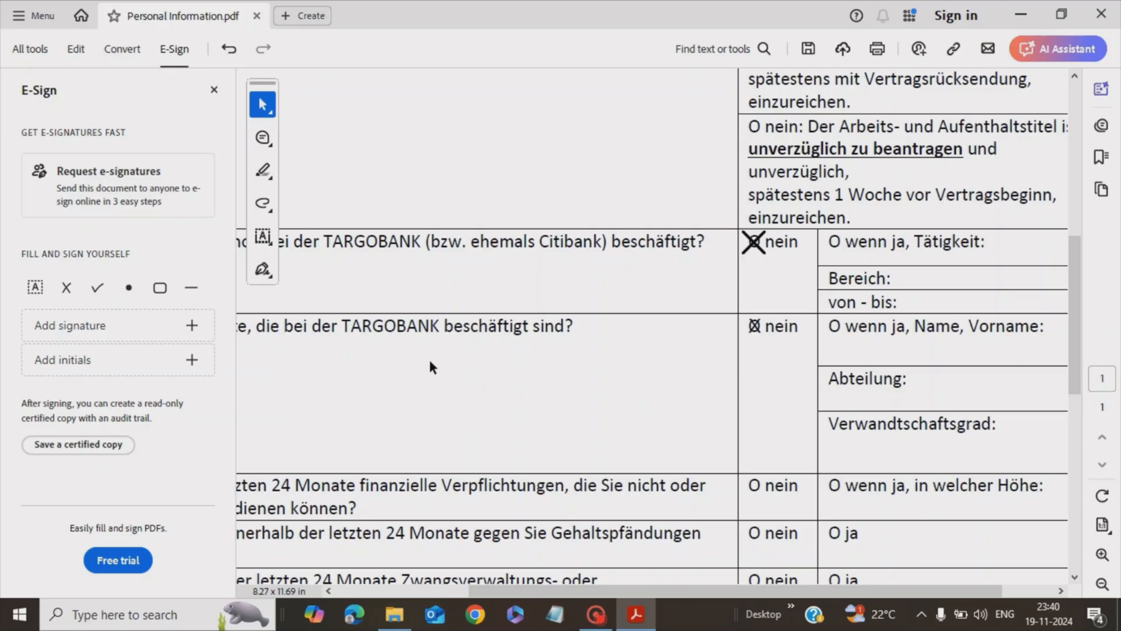
scroll(429, 356, down, 1)
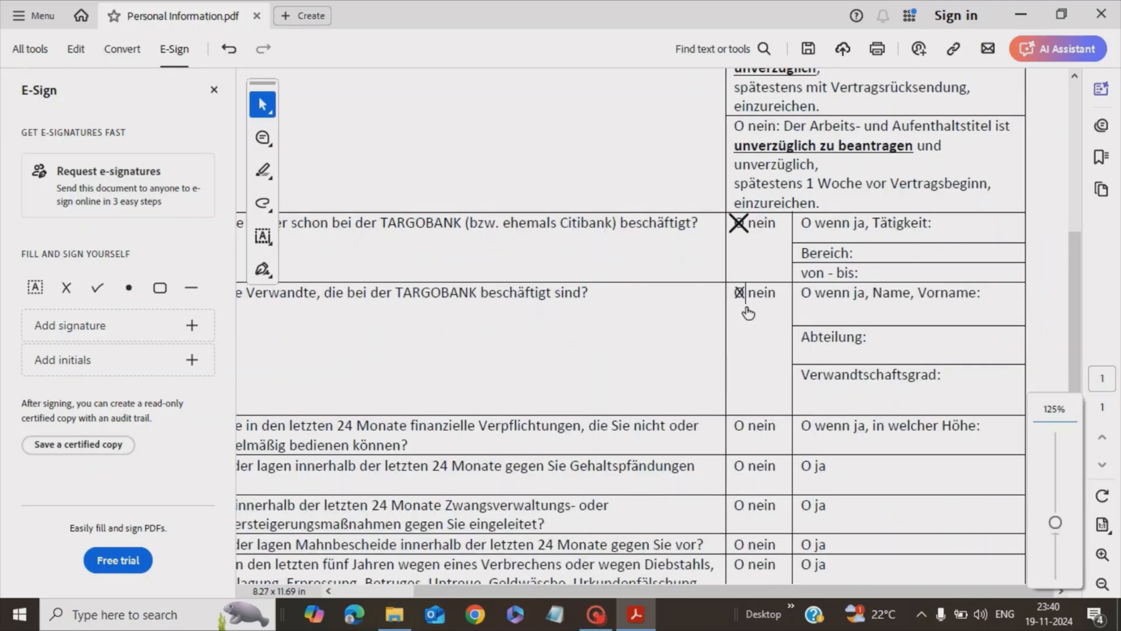
scroll(639, 331, down, 1)
scroll(639, 331, down, 5)
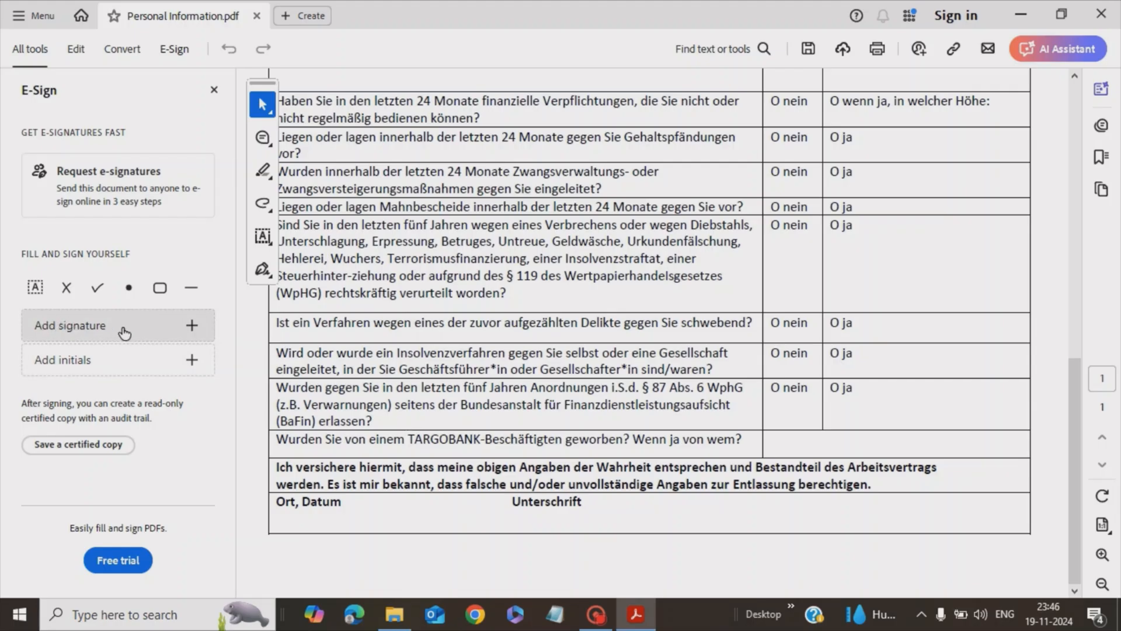
Start an image-based signature and confirm Signature Sample.JPG is in its folder
click(192, 327)
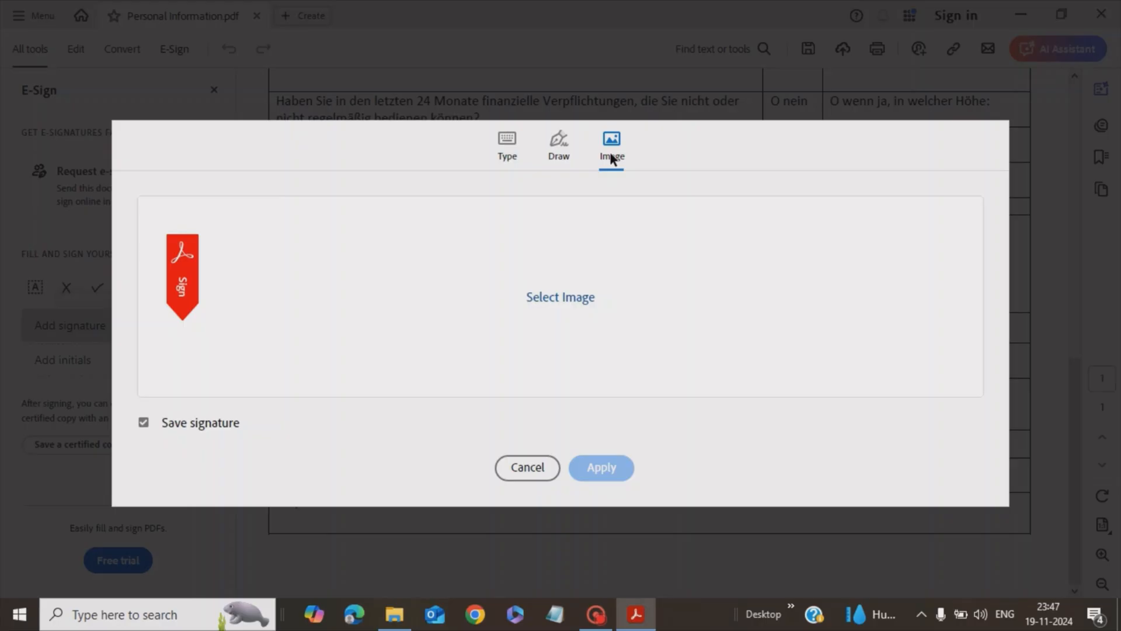
click(389, 624)
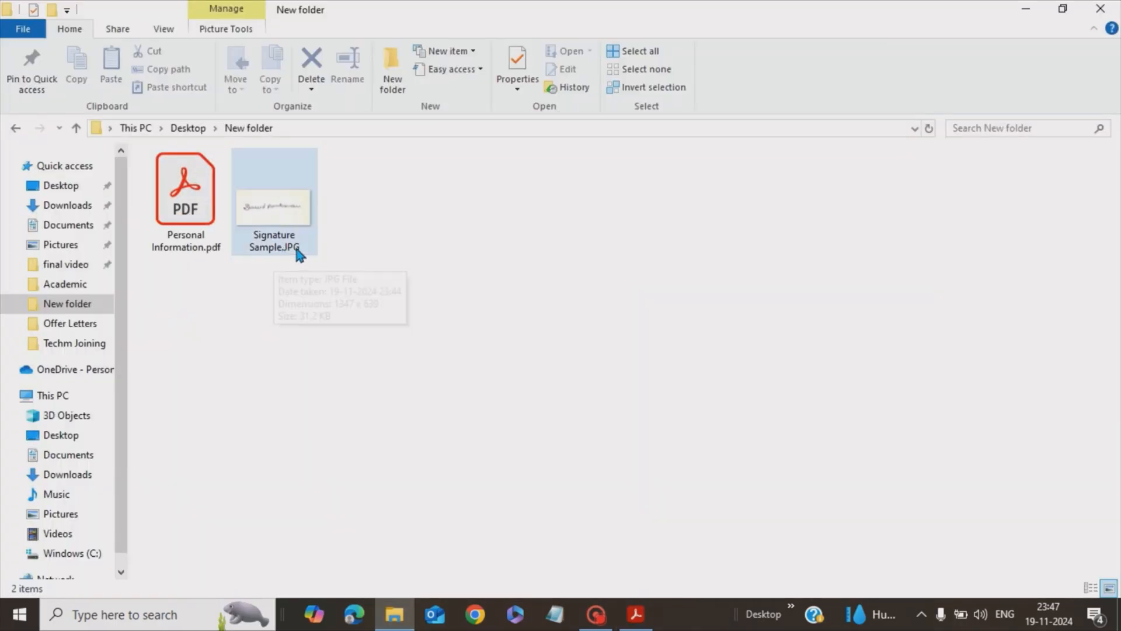
click(1026, 12)
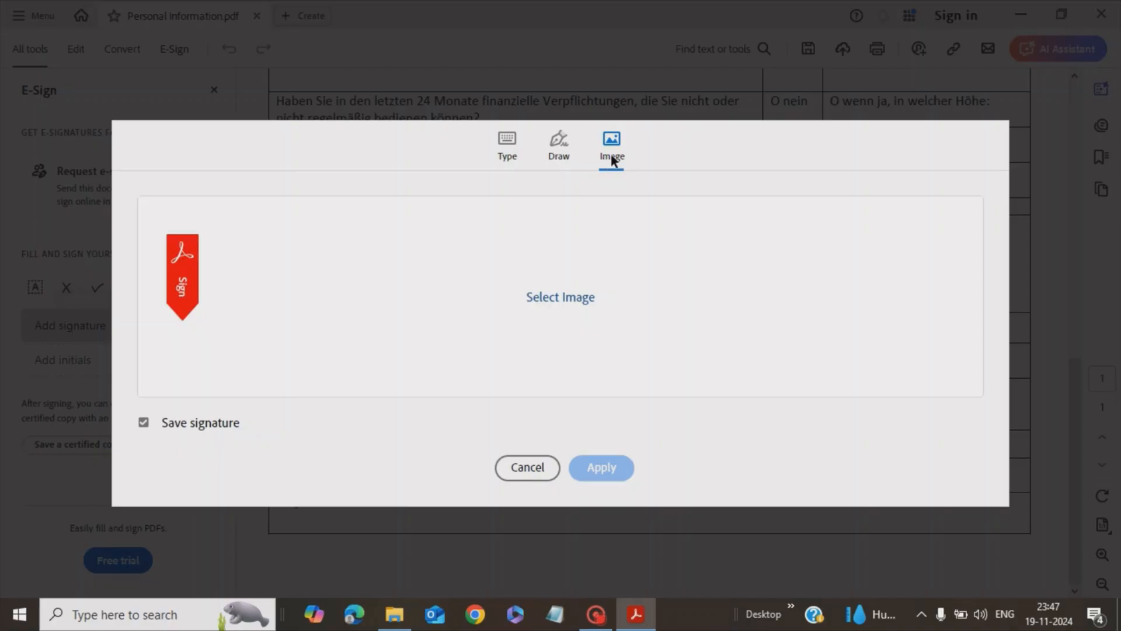
Load Signature Sample.JPG as the signature image and apply it
click(549, 300)
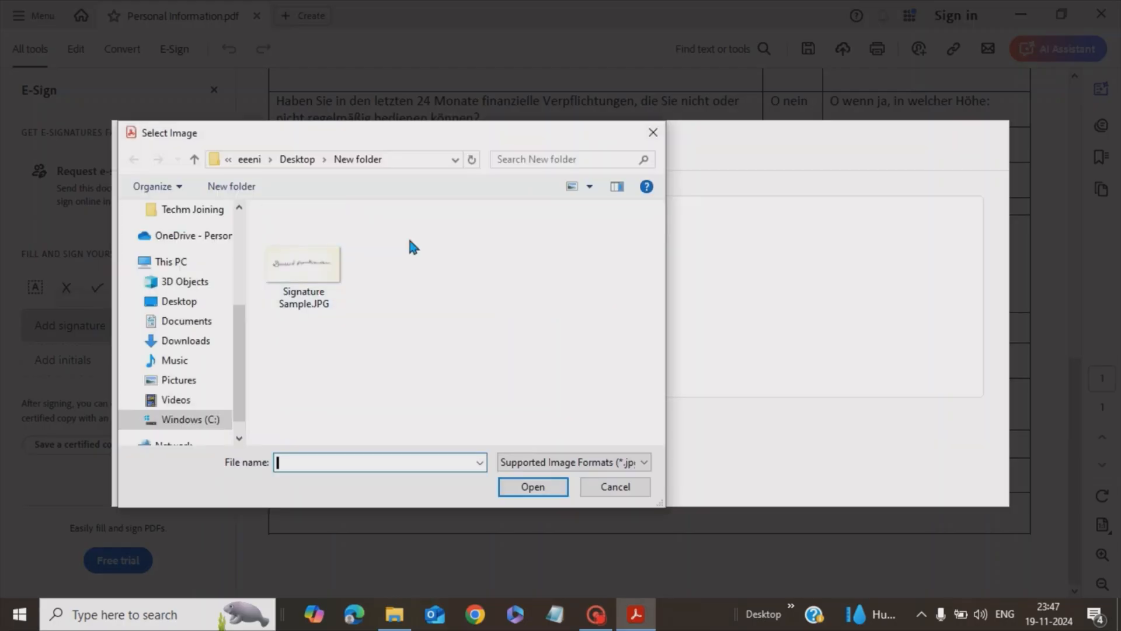
double_click(300, 256)
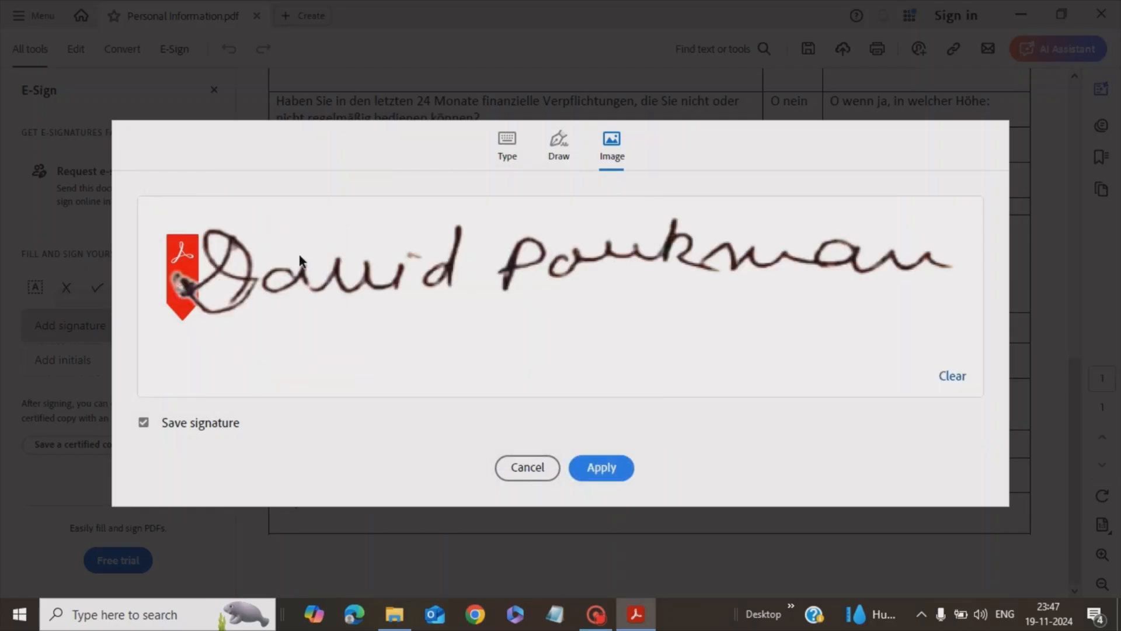
click(603, 469)
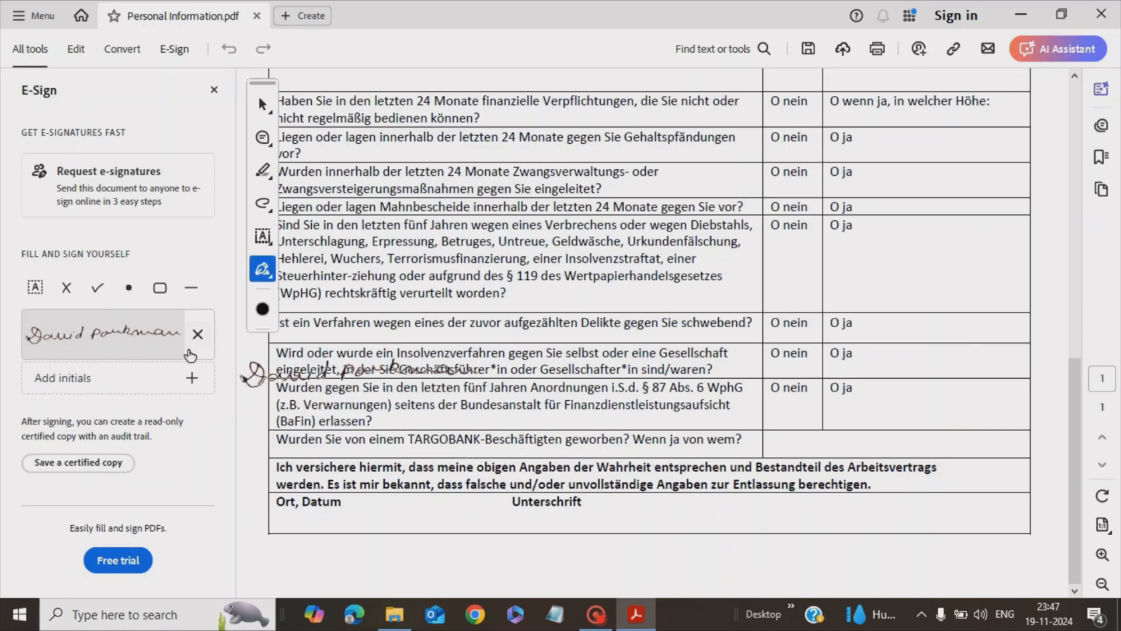
Place the signature in the Unterschrift cell, resize and nudge it to fit, then deselect it
click(449, 518)
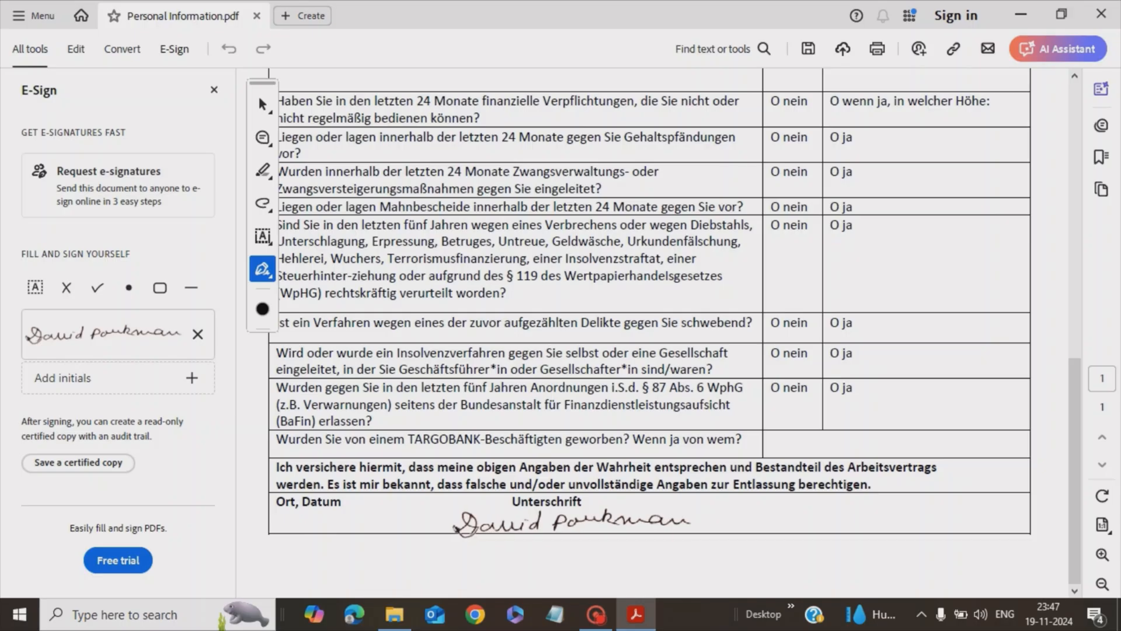
click(571, 523)
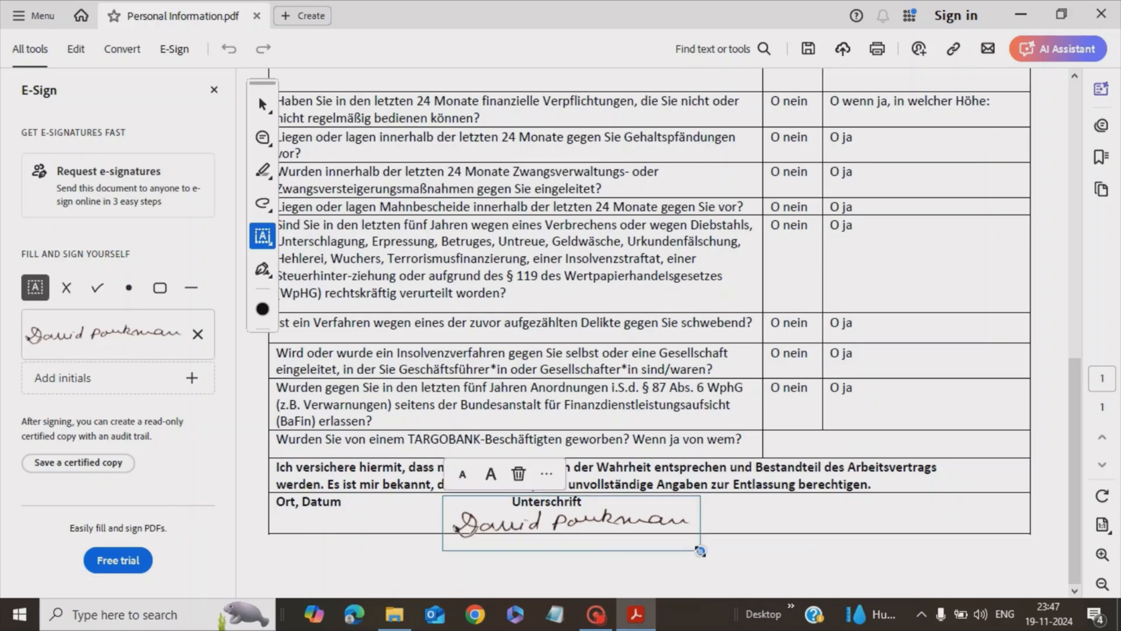
drag(699, 551, 689, 539)
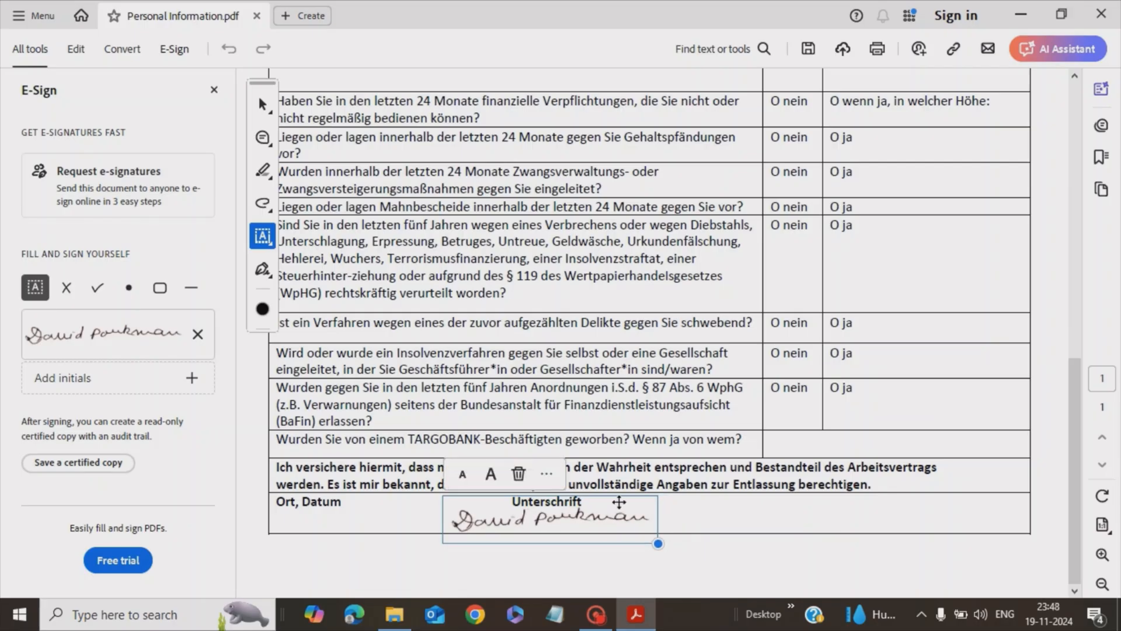
drag(619, 500, 633, 498)
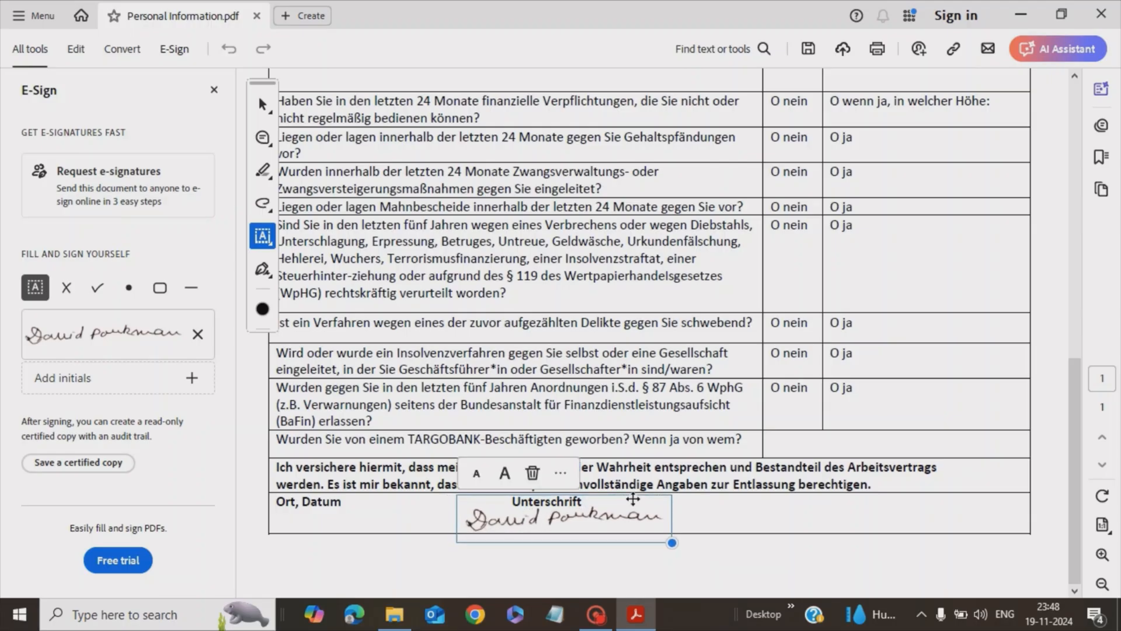
click(713, 520)
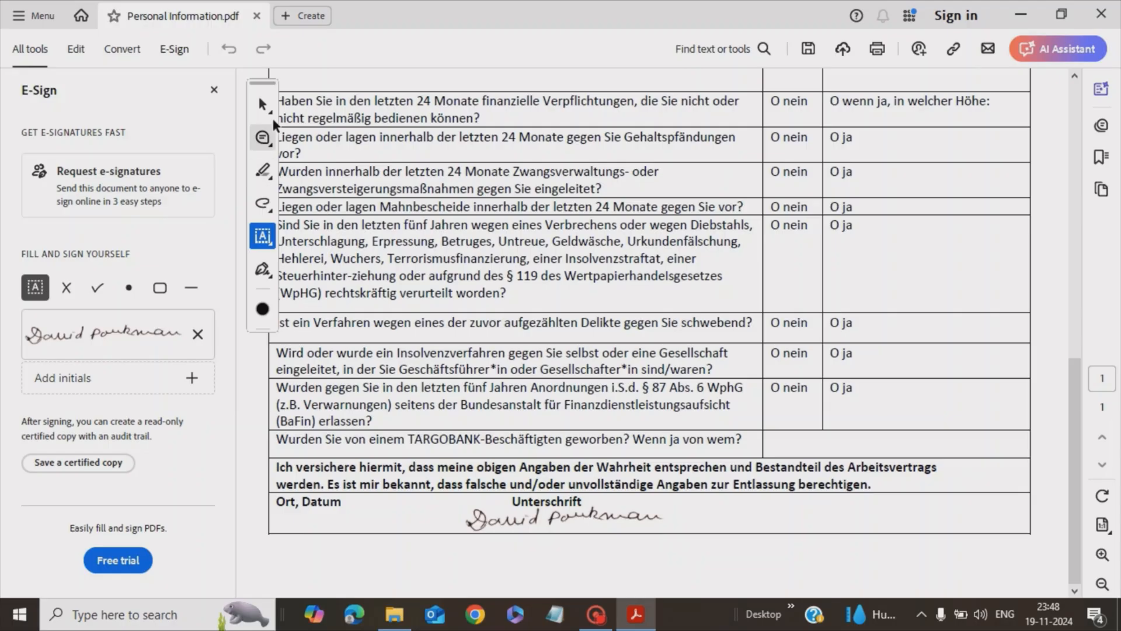
click(267, 104)
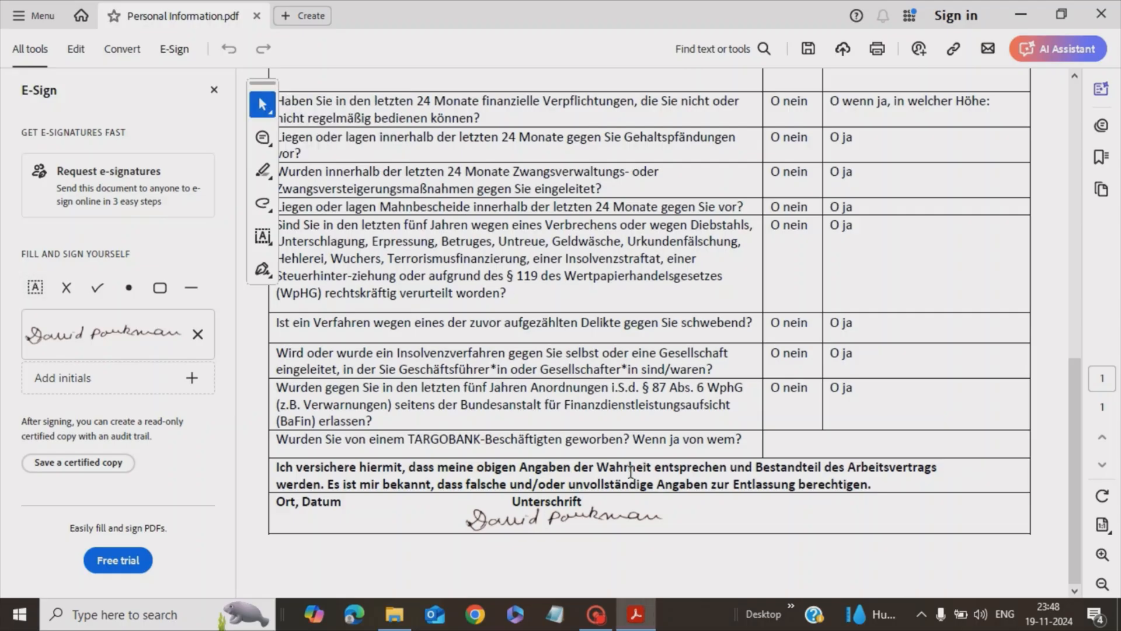
scroll(637, 344, up, 10)
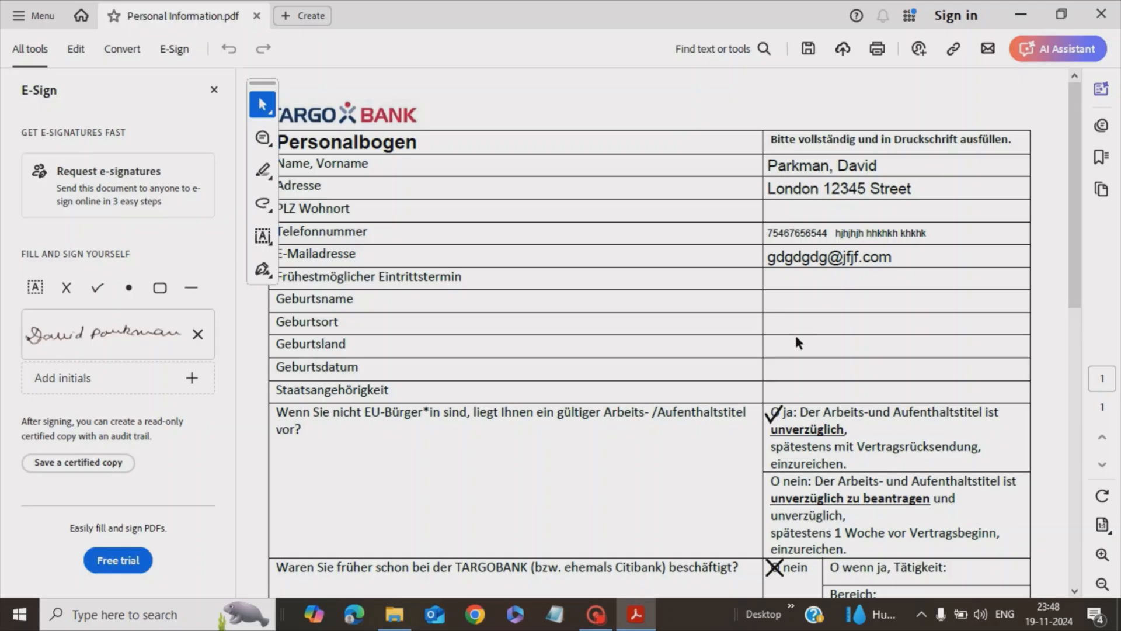
scroll(796, 337, down, 10)
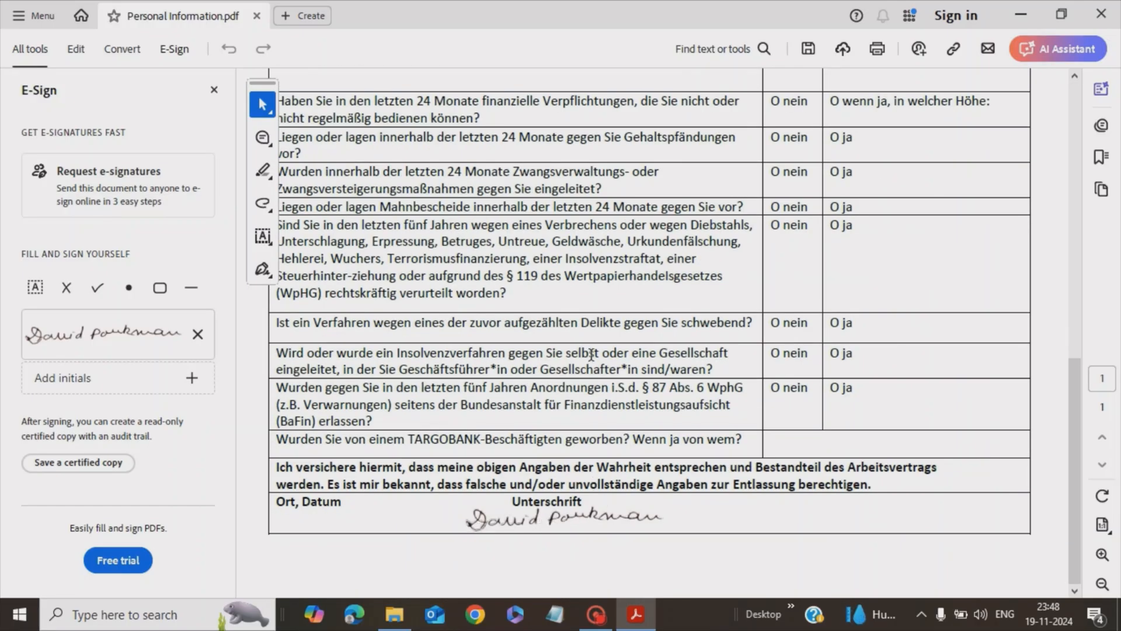
scroll(591, 354, up, 6)
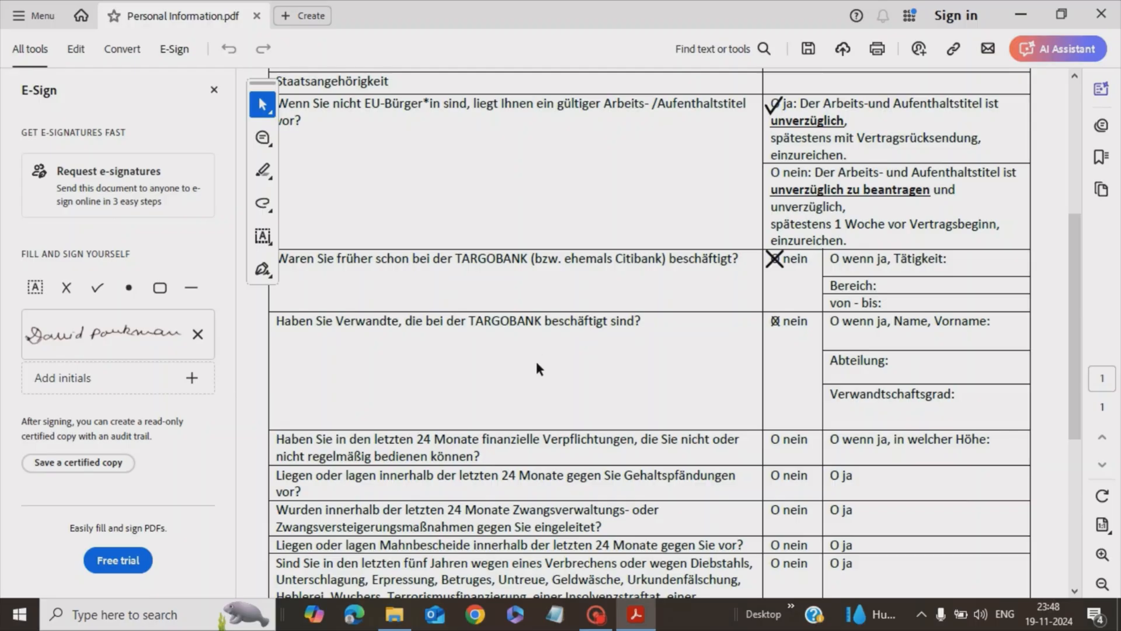
scroll(538, 368, down, 6)
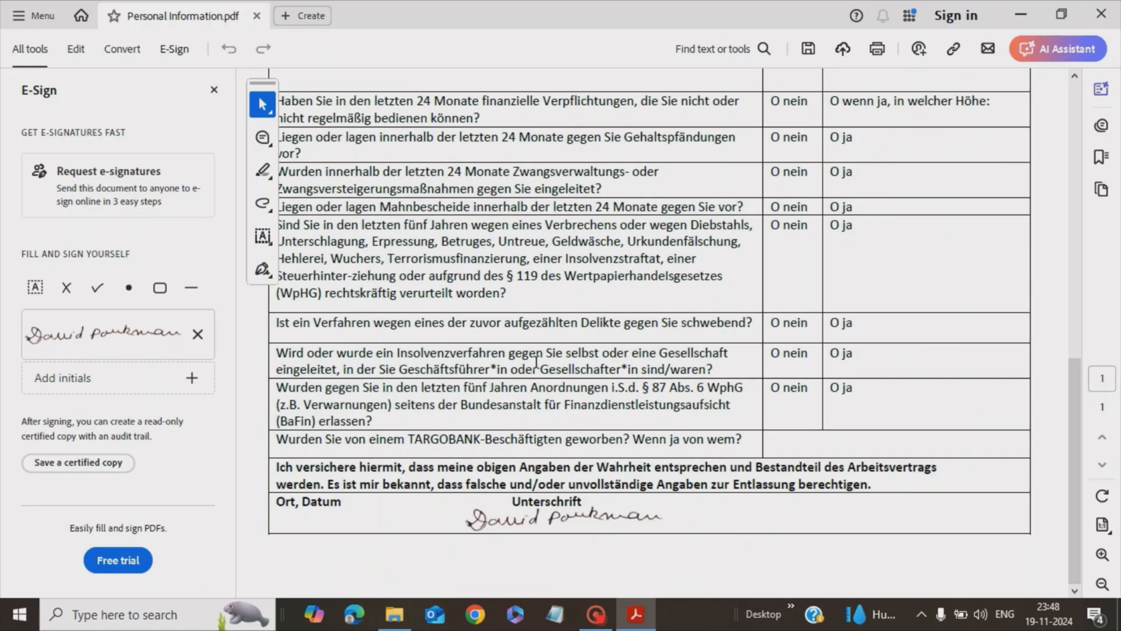